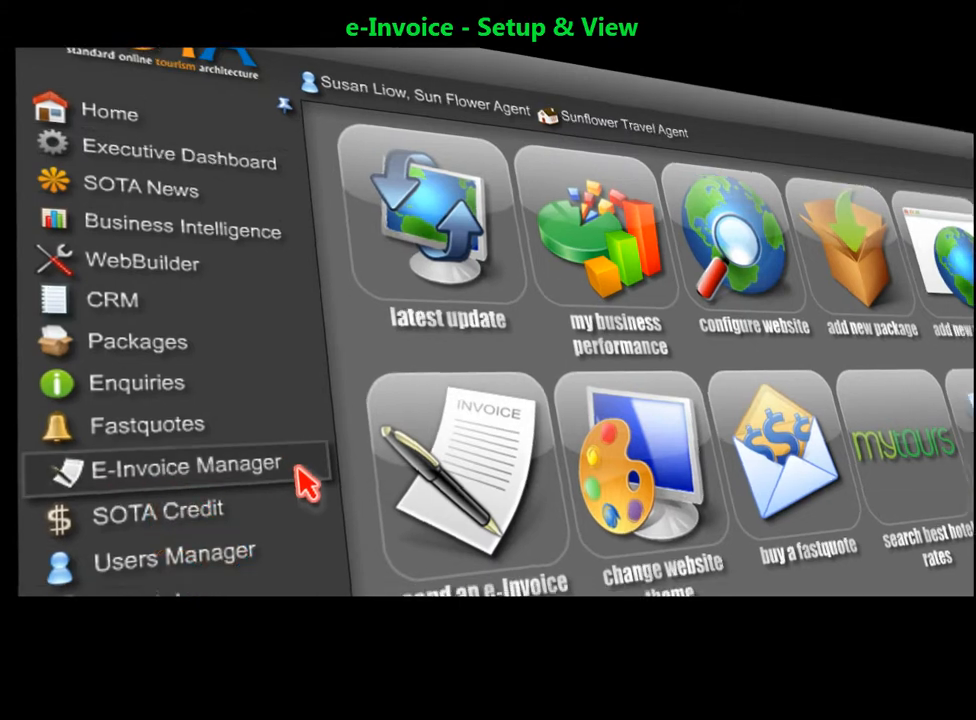
- Expand the E-Invoice Manager section and go through its e-Invoice, e-Receipt and e-Invoice Report entries
left_click(296, 470)
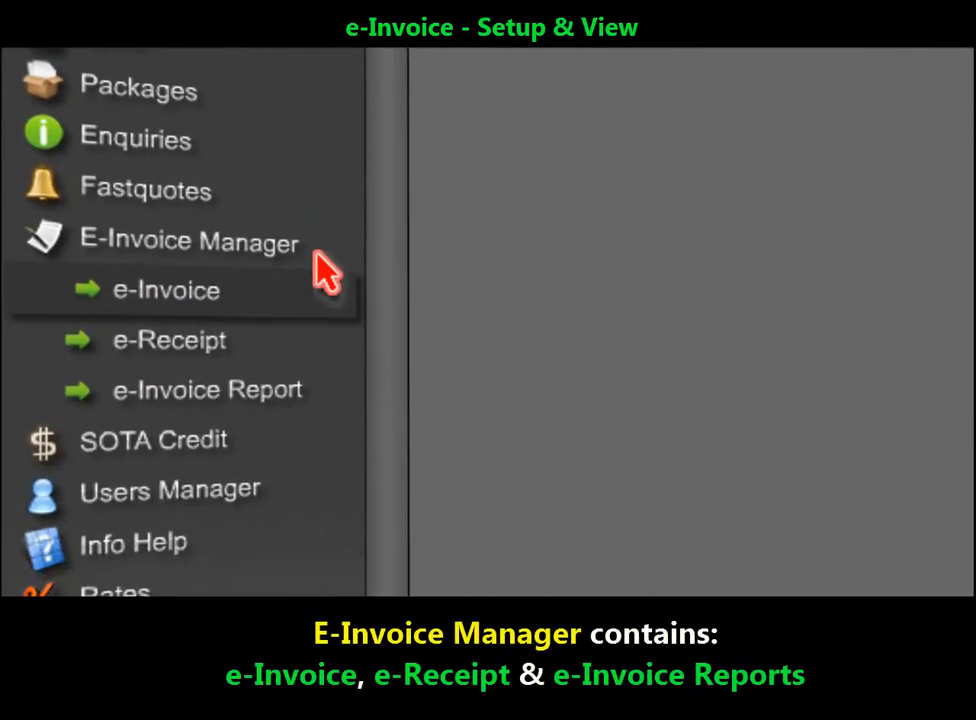
left_click(309, 331)
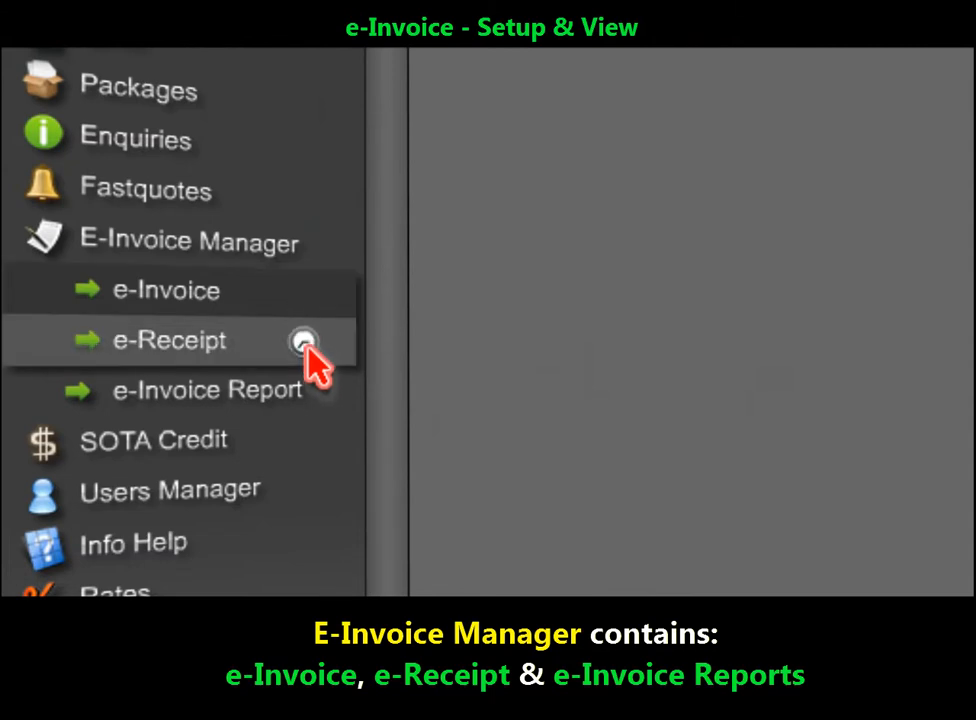
left_click(340, 405)
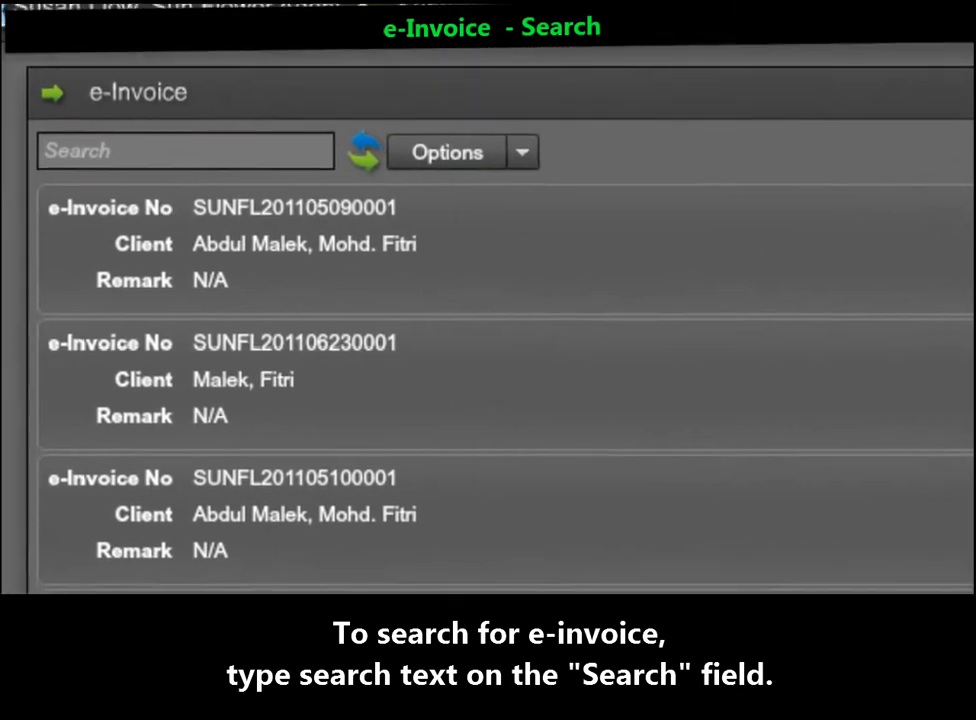
- Examine the filter and sort options available for the e-invoice list
left_click(345, 74)
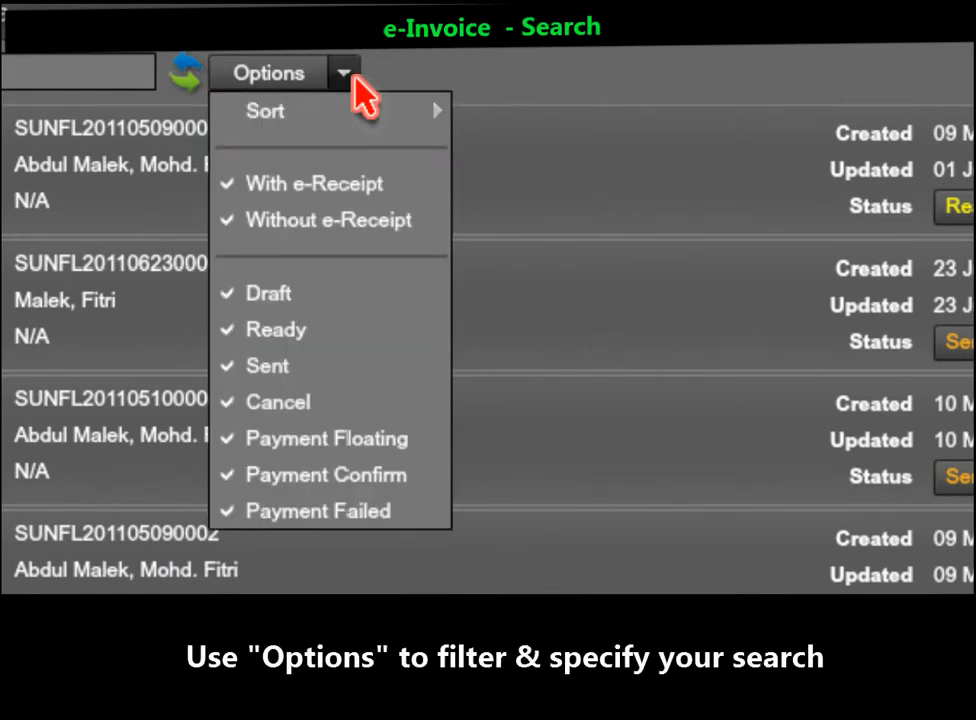
mouse_move(352, 117)
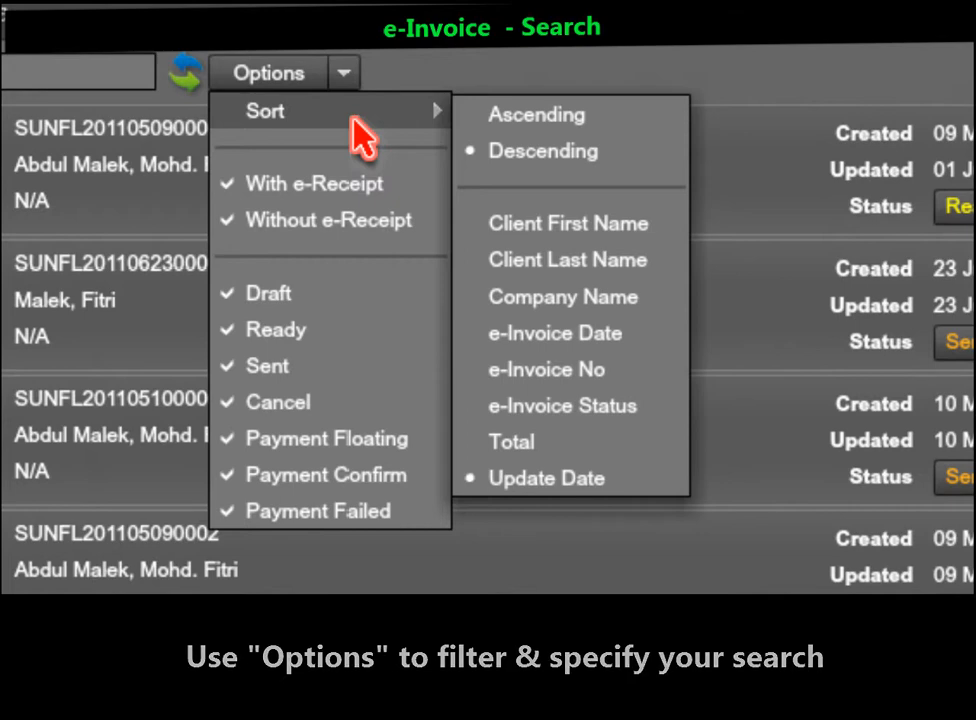
left_click(352, 117)
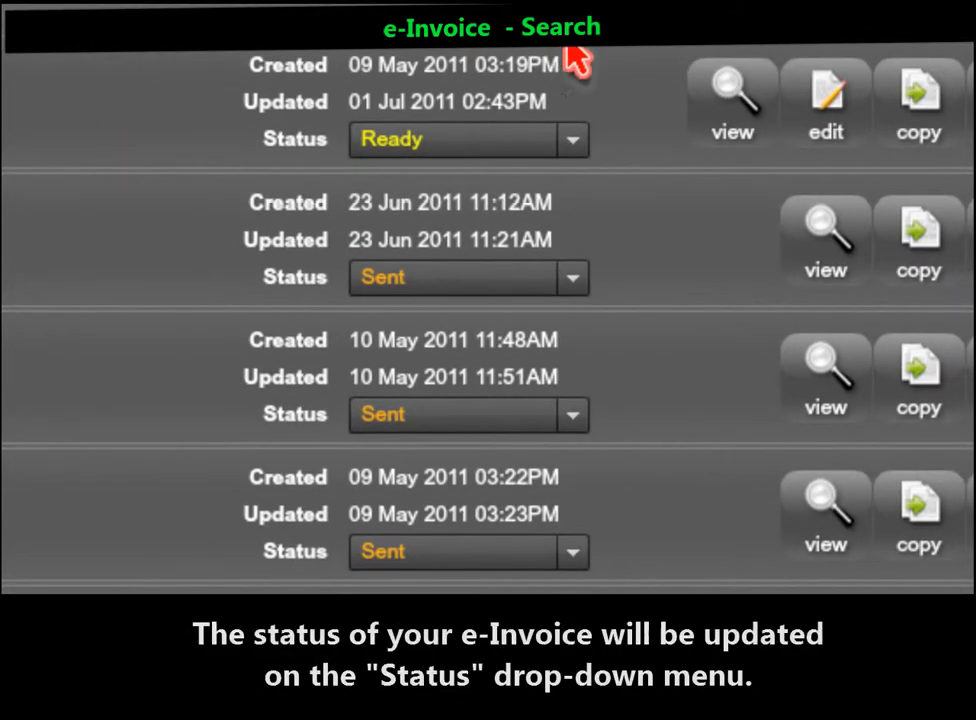
- Examine the status choices available for the first e-invoice in the list, leaving its status as Ready
left_click(575, 141)
scroll(577, 205, "up", 1)
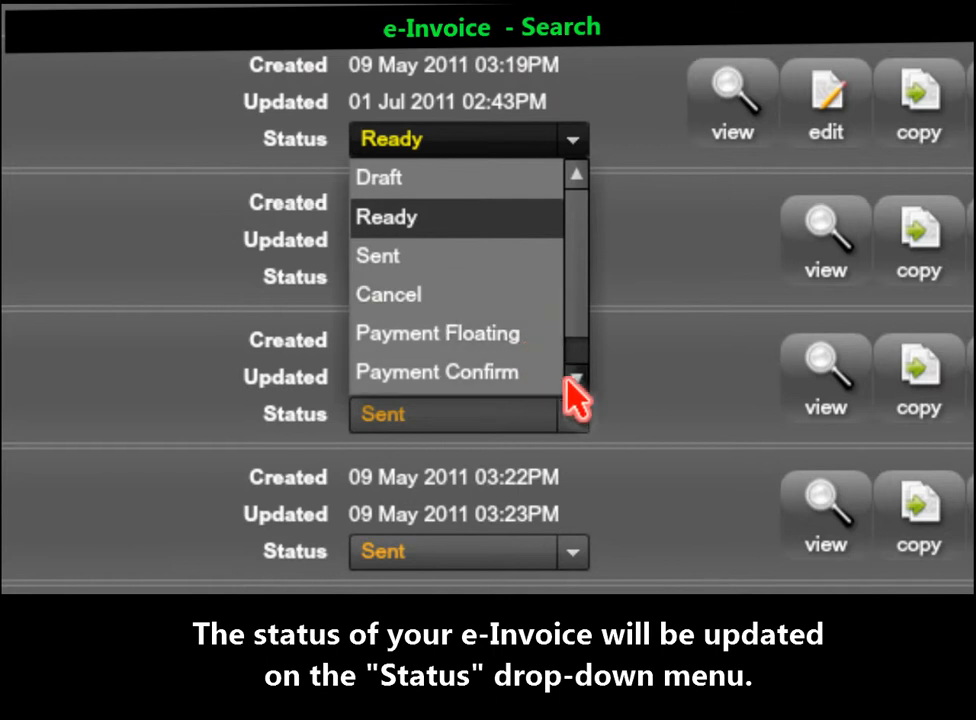
scroll(560, 376, "down", 1)
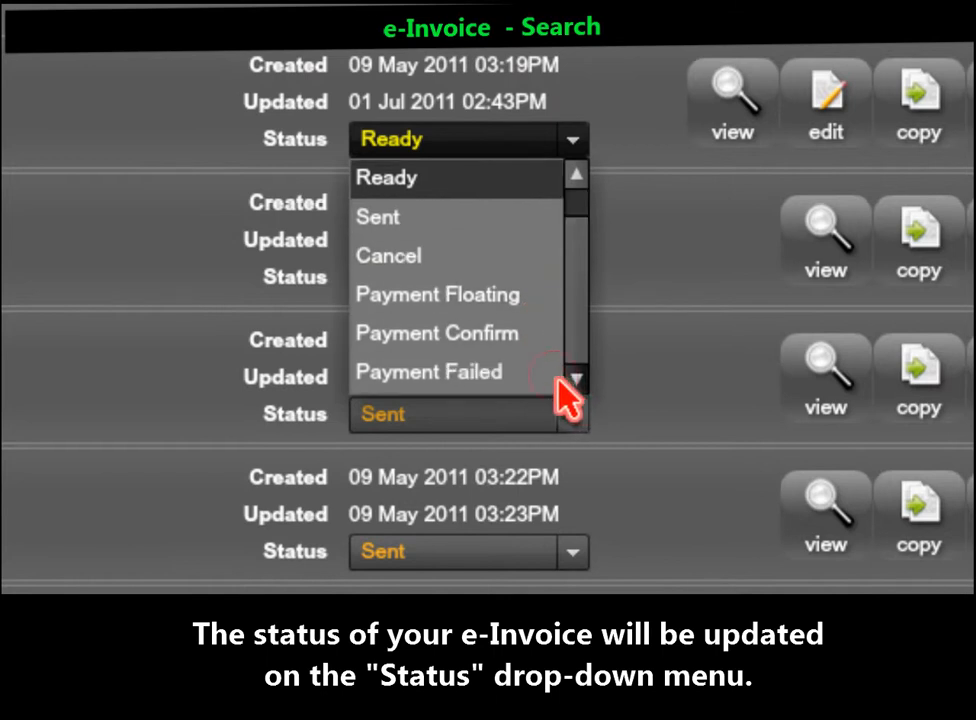
left_click(572, 238)
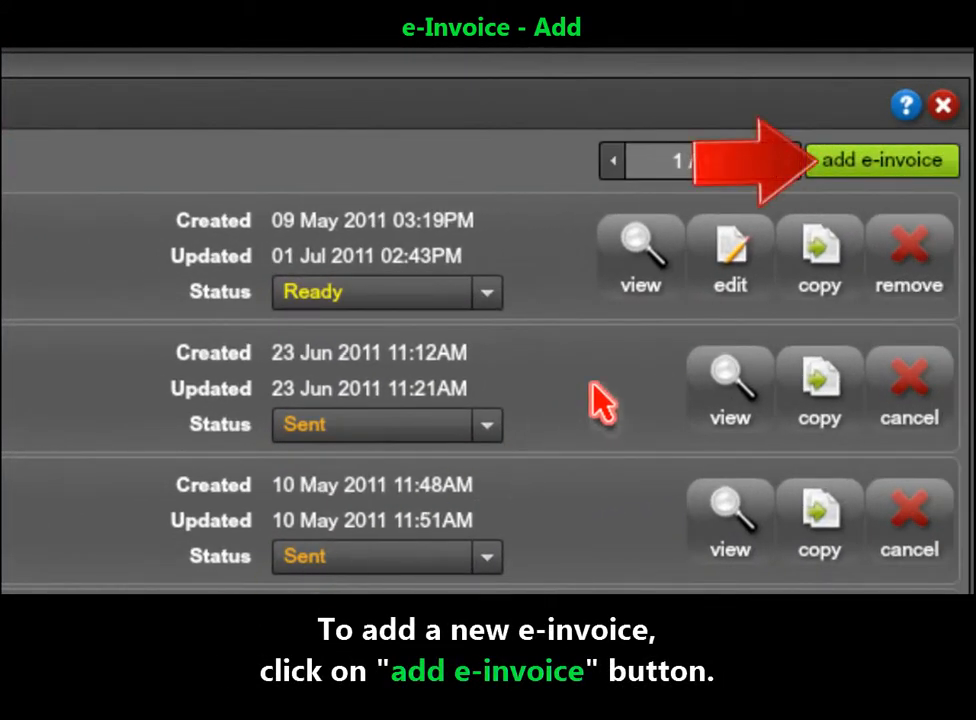
- Start a new e-invoice and fill its client details from the second saved contact in the first row
left_click(948, 174)
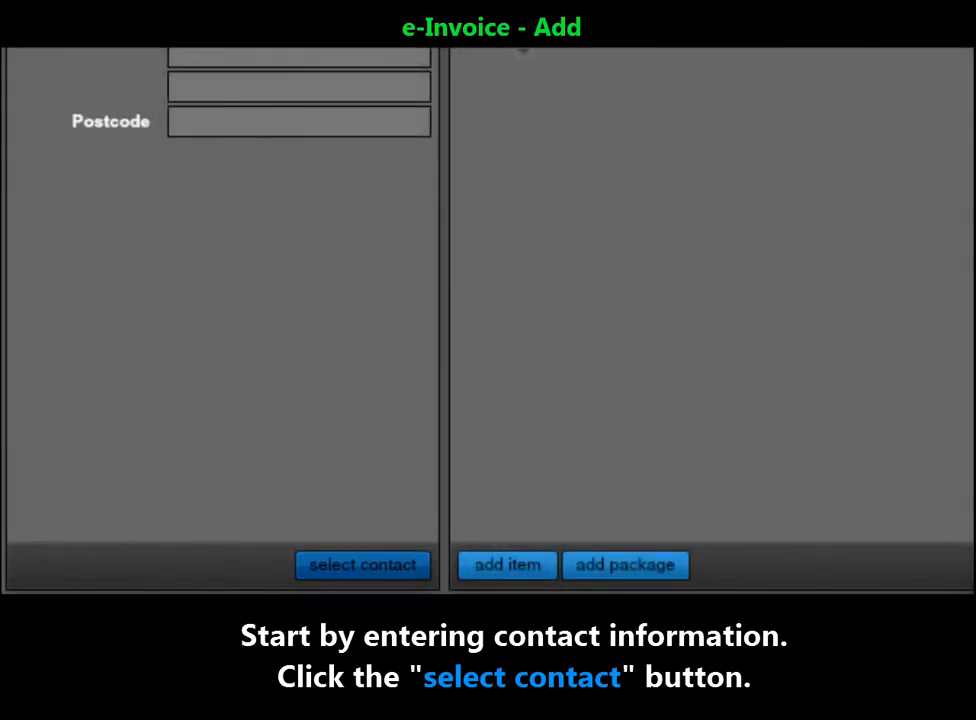
left_click(362, 565)
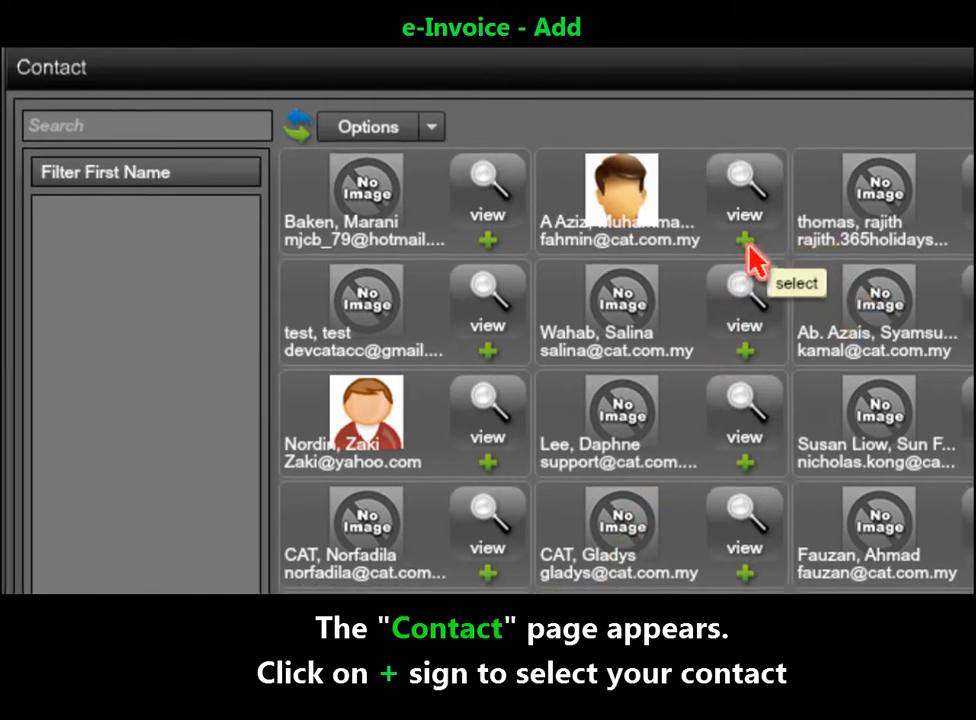
left_click(745, 240)
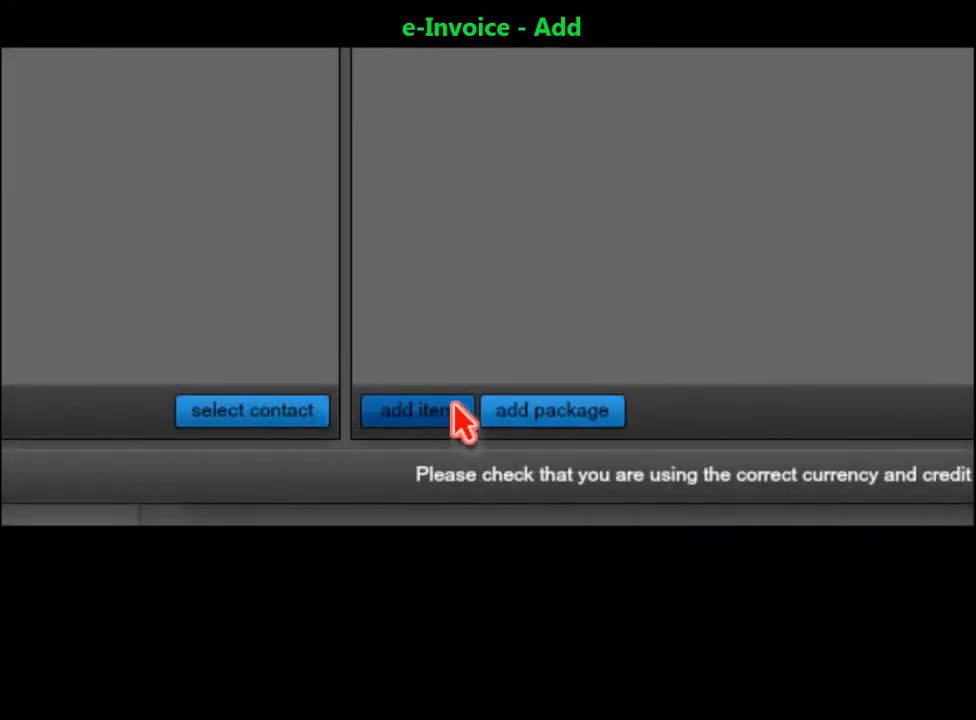
- Add a manual e-invoice item named ROAD2JAPAN and look through its category choices
left_click(458, 415)
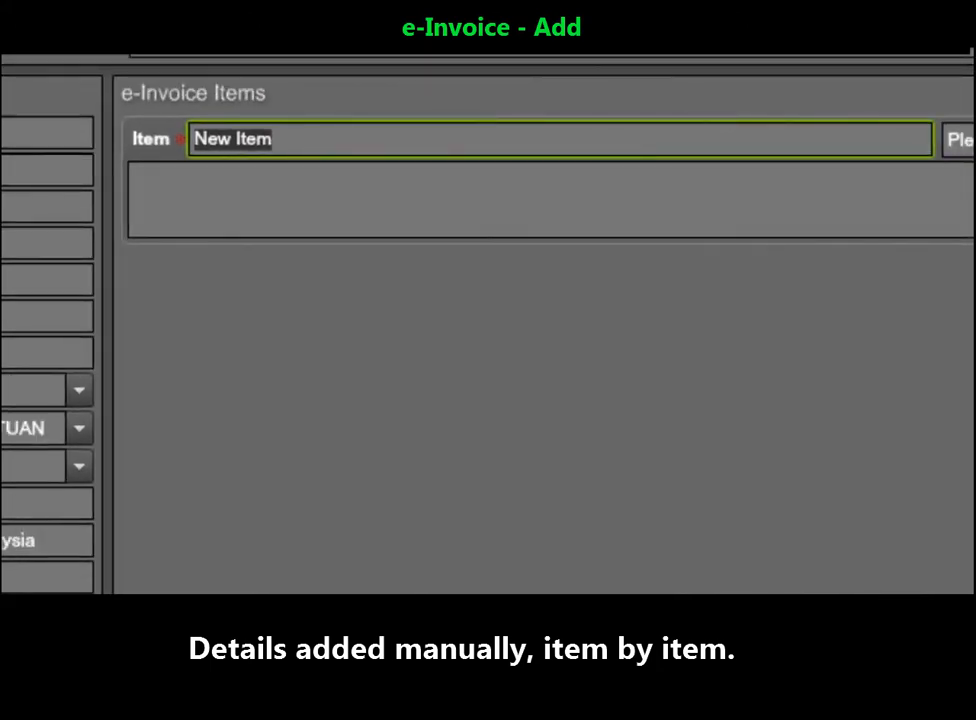
type("ROAD2JAPAN")
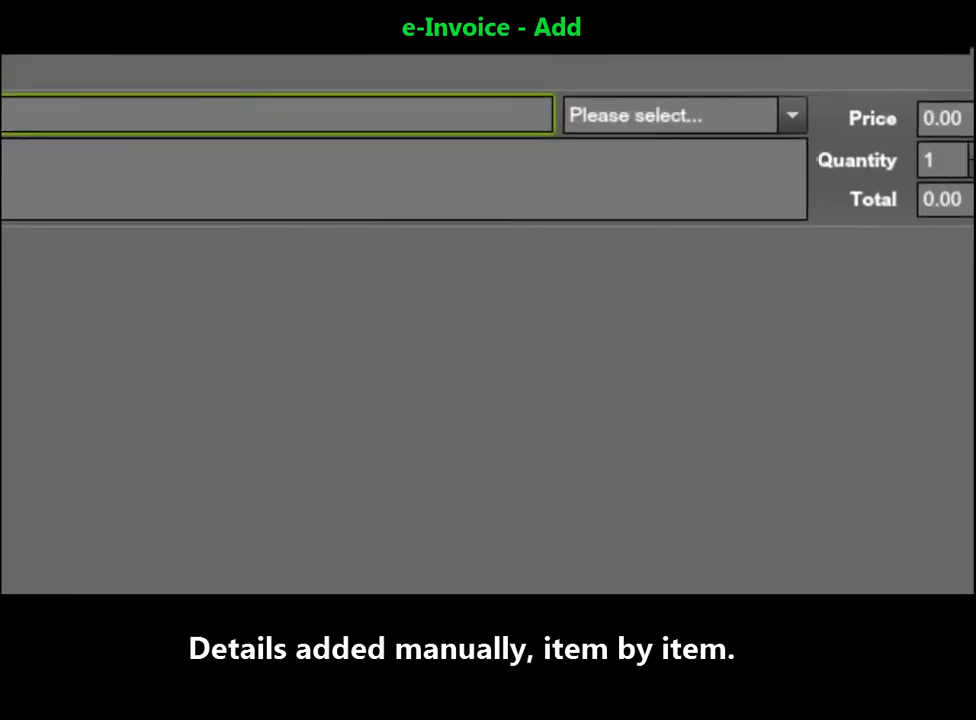
left_click(516, 97)
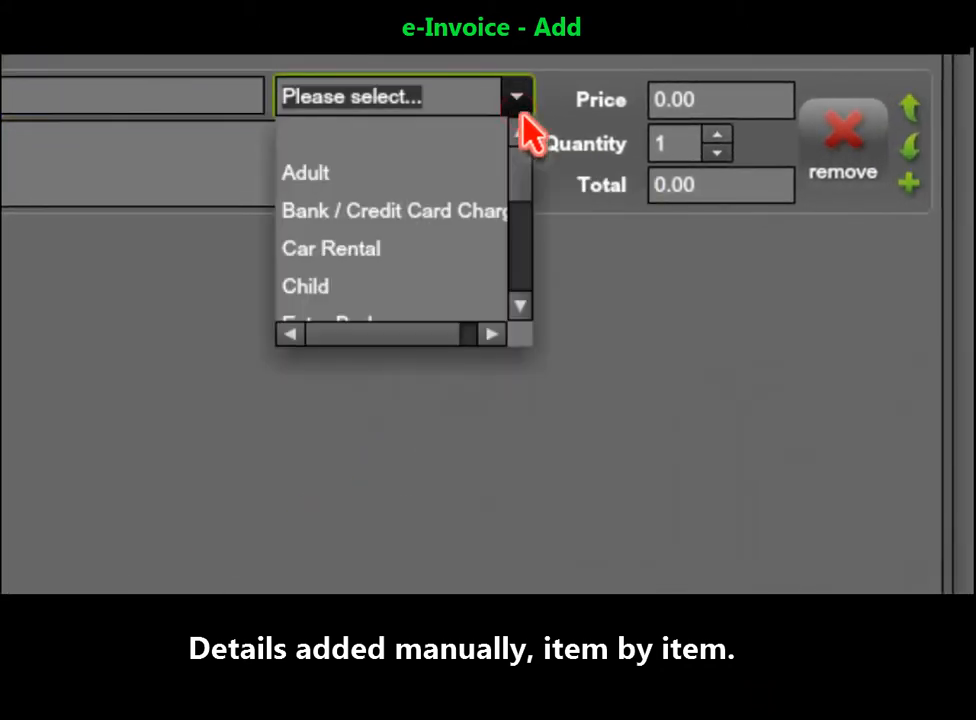
left_click_drag(516, 155, 527, 229)
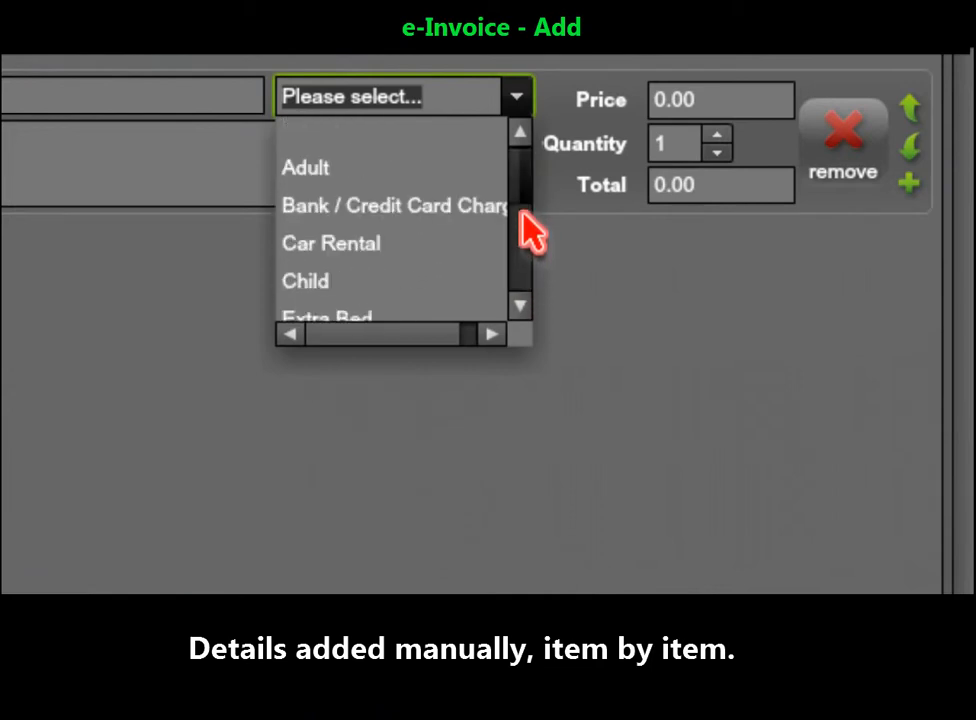
left_click(699, 223)
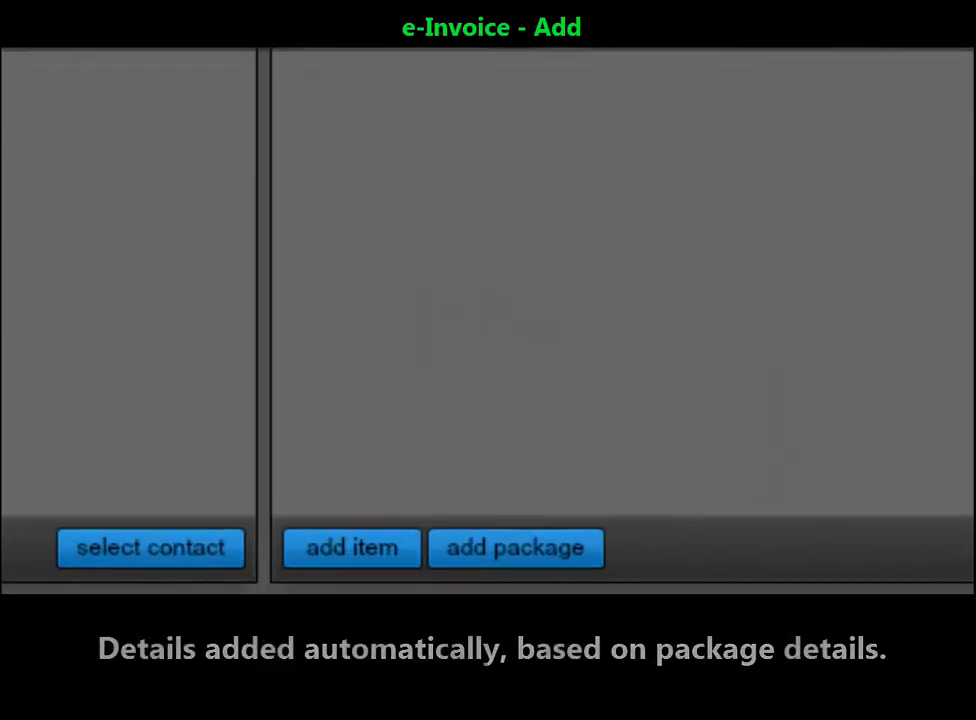
- Add the package ROADS2JAPAN - EXPLORE JAPAN 2011 (code DKJ4456) to the e-invoice and select its consumer package rate
left_click(598, 544)
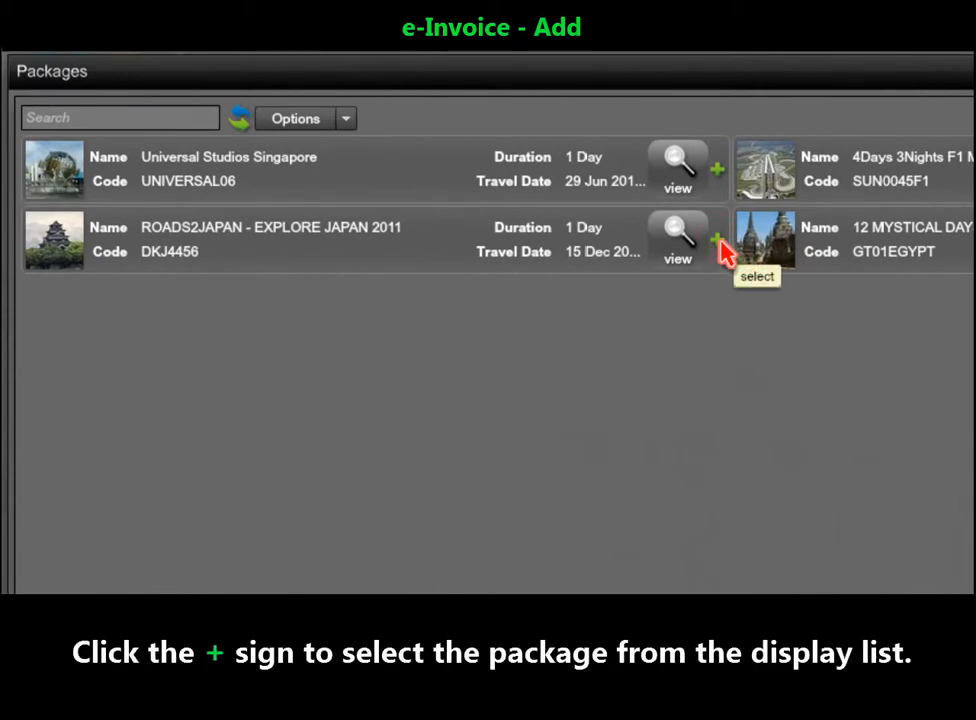
left_click(717, 241)
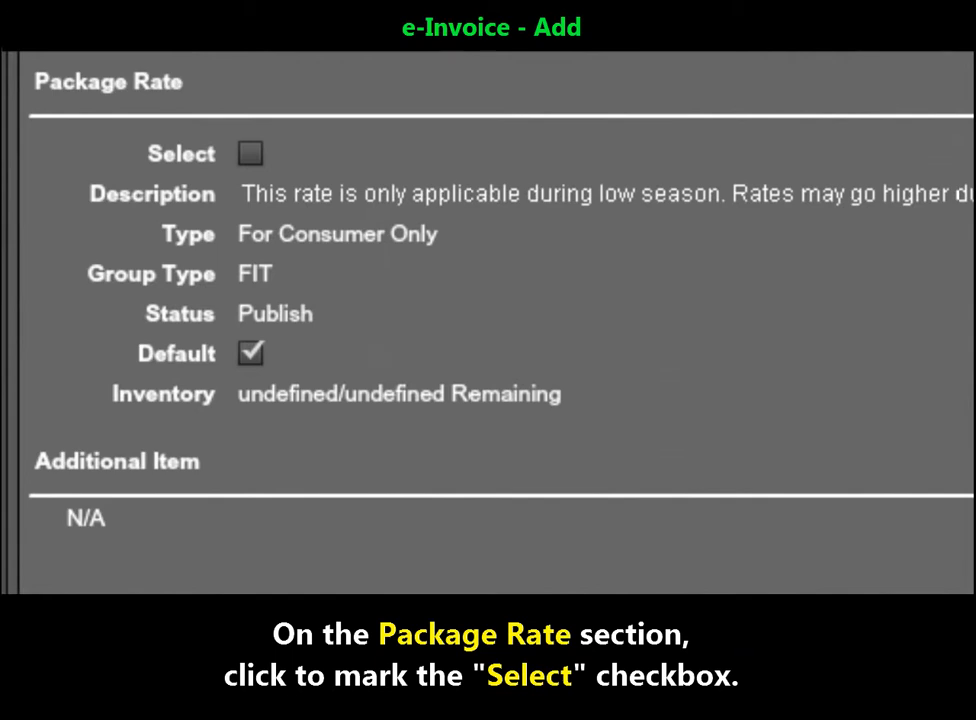
left_click(252, 153)
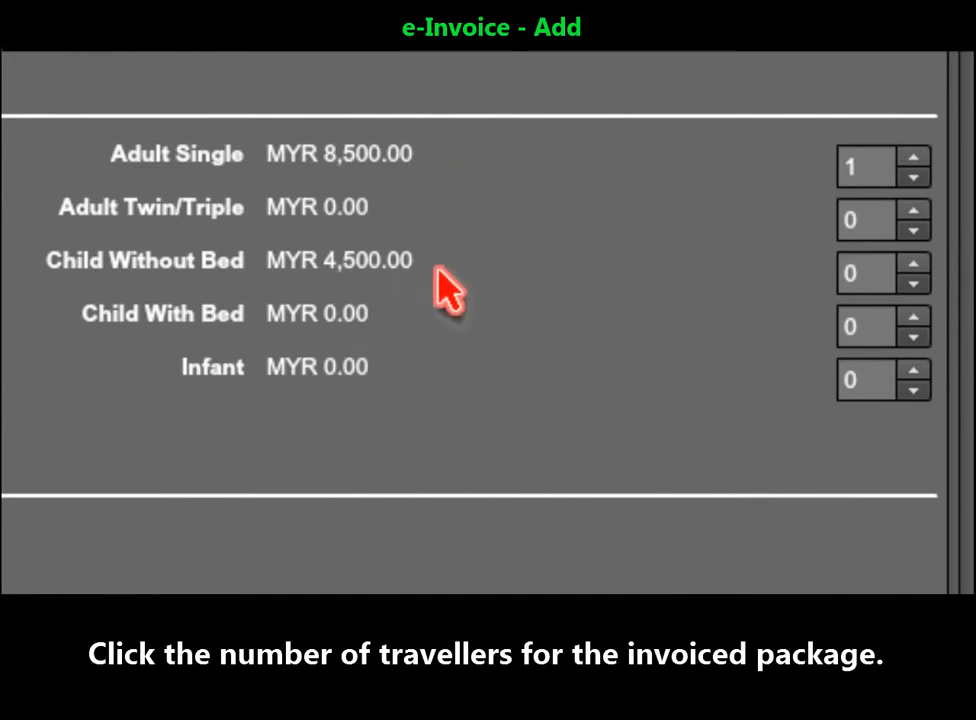
- Set the Child Without Bed quantity to 1 and confirm the package for the e-invoice
left_click(913, 264)
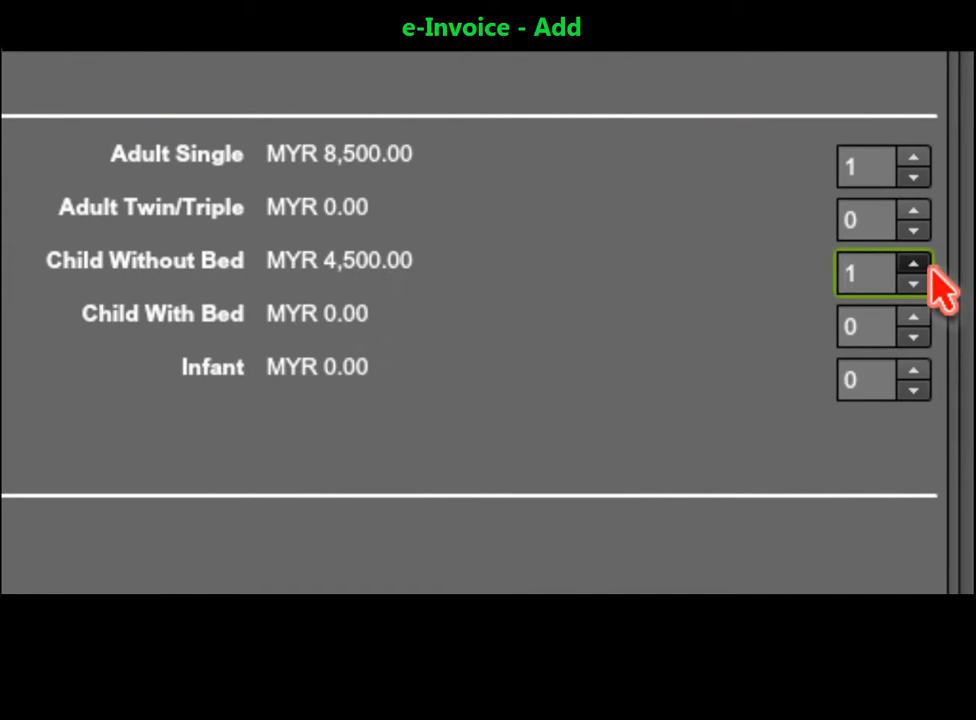
scroll(941, 283, "down", 5)
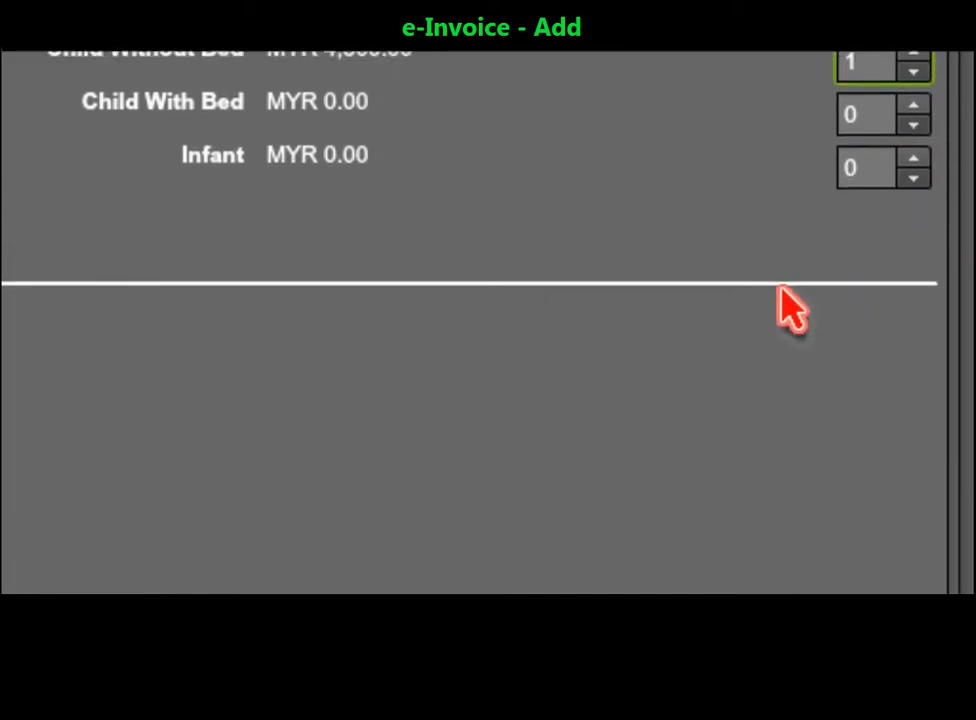
scroll(937, 575, "down", 3)
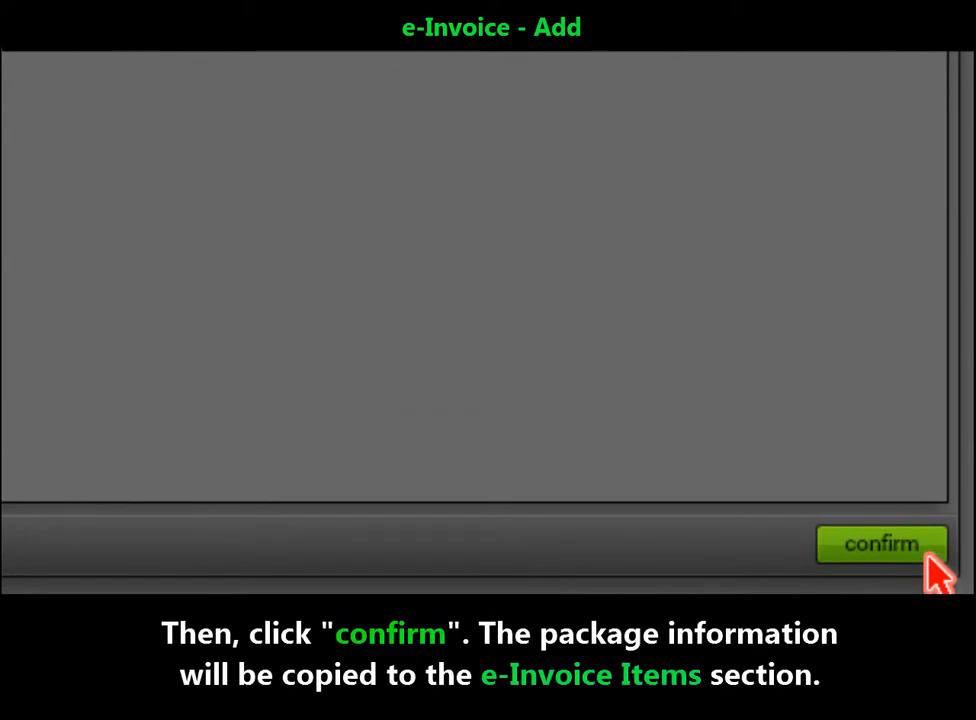
left_click(925, 555)
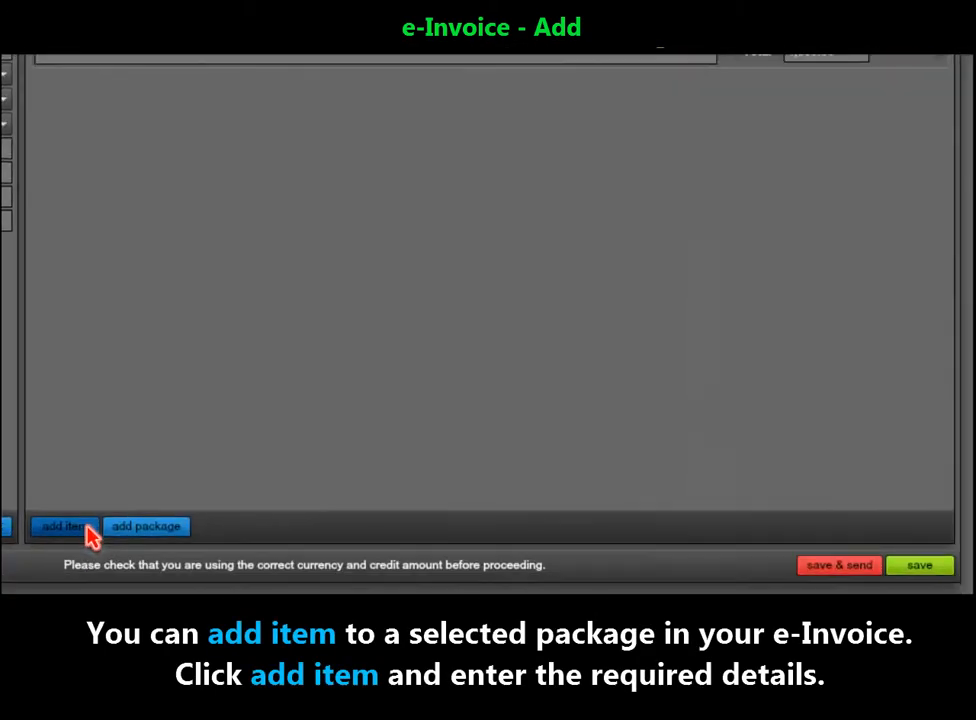
- Add an extra e-invoice item named "KLIA Transport Van" with the description "Transportation for KLIA departure & arrival"
left_click(90, 529)
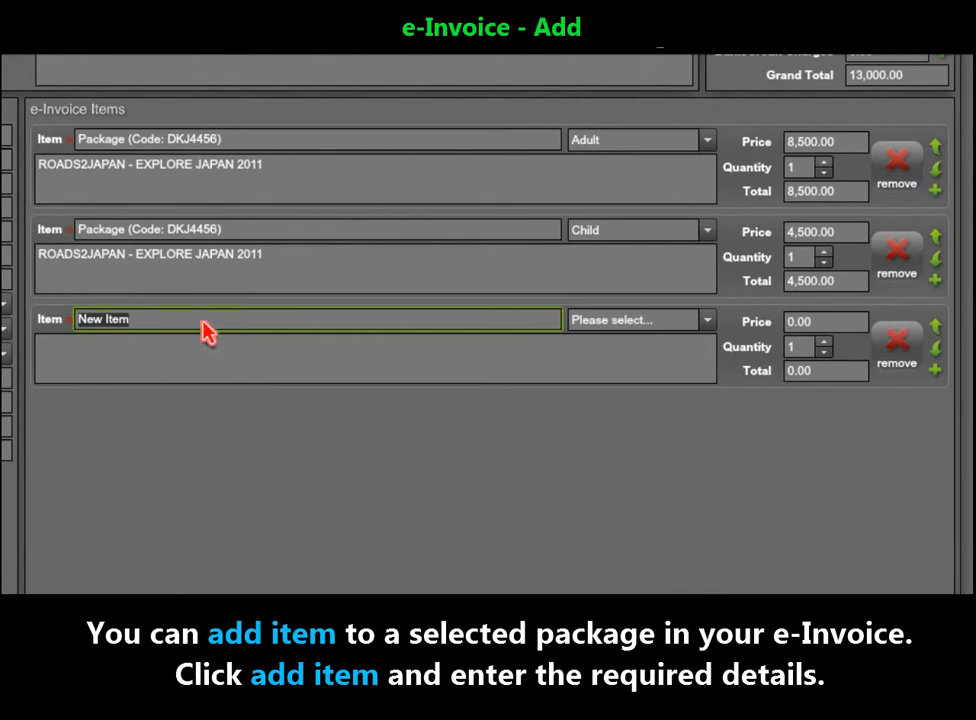
type("KLIA Transport Van")
key("Tab")
type("Transportation for KLIA departure & arrival")
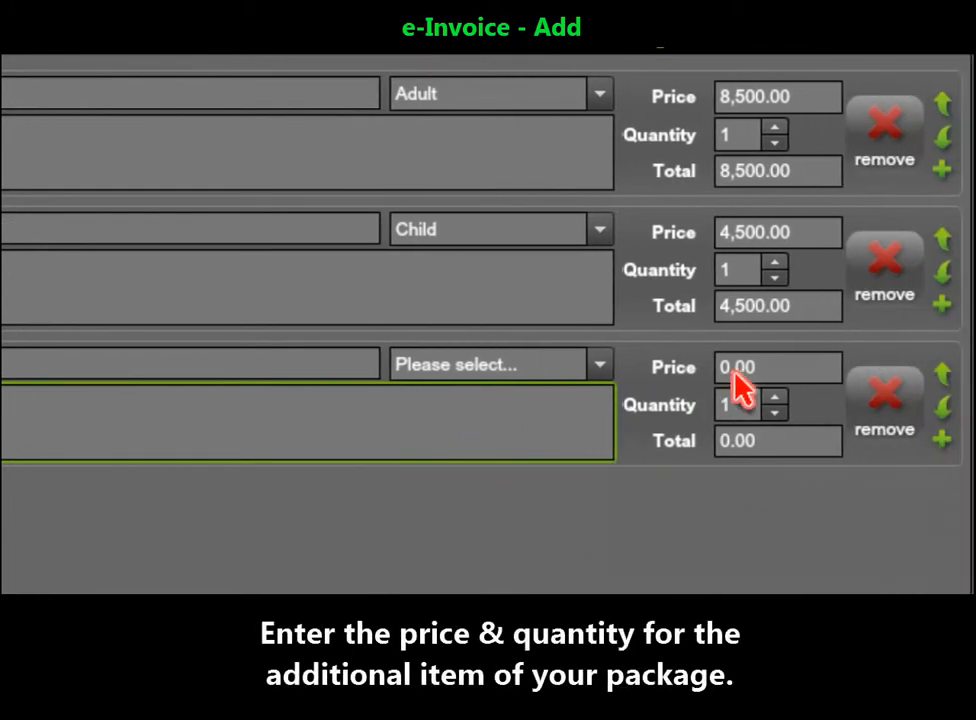
- Set the price of the added transport item to 200.00
left_click(736, 370)
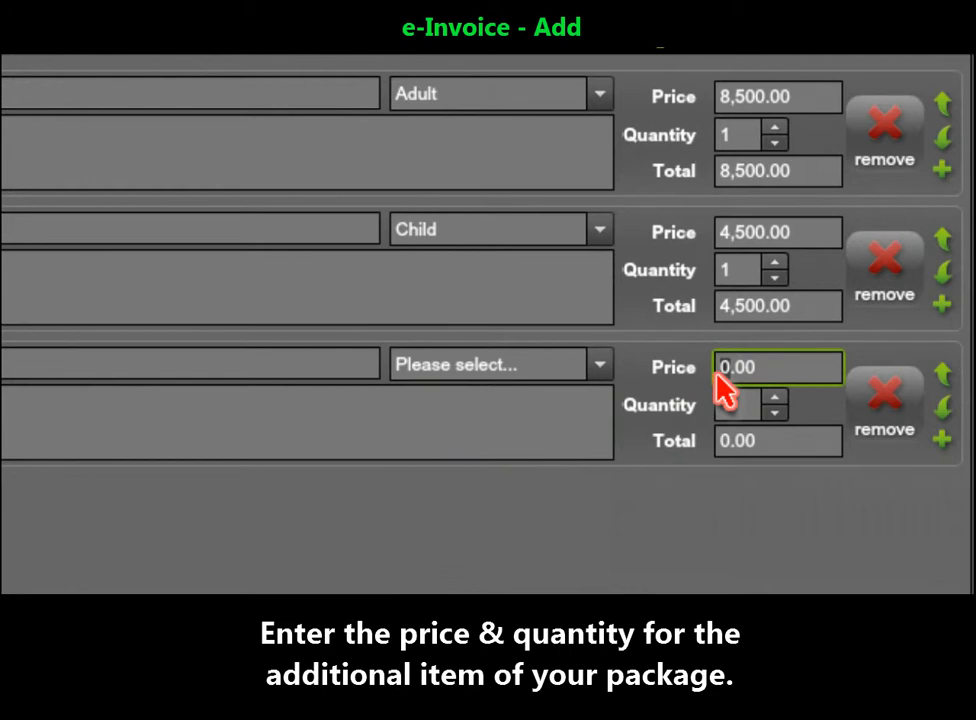
type("200")
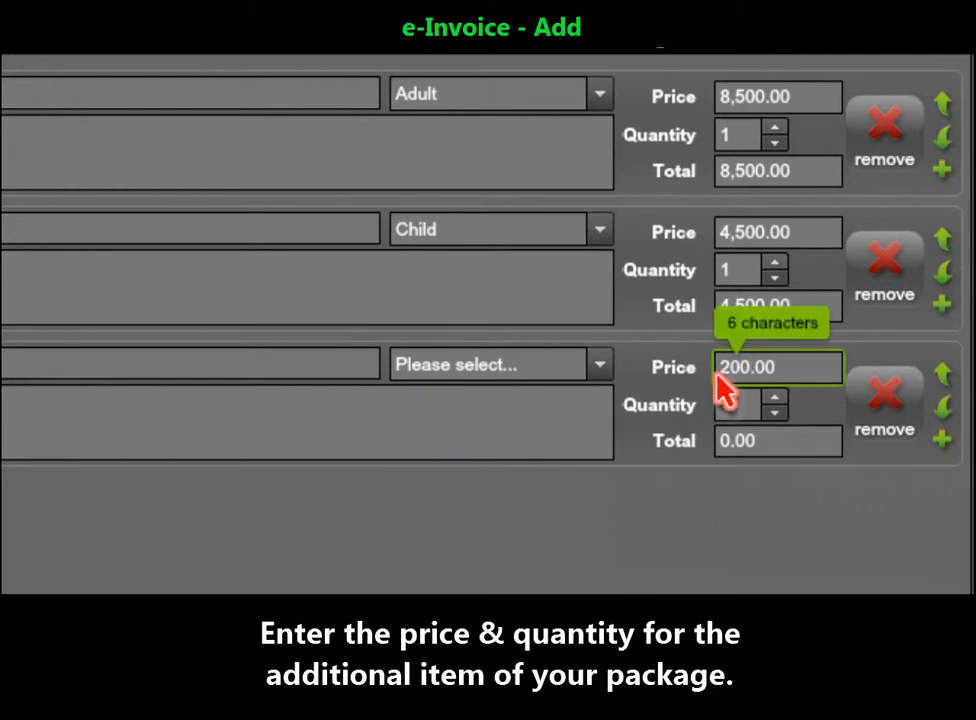
left_click(775, 397)
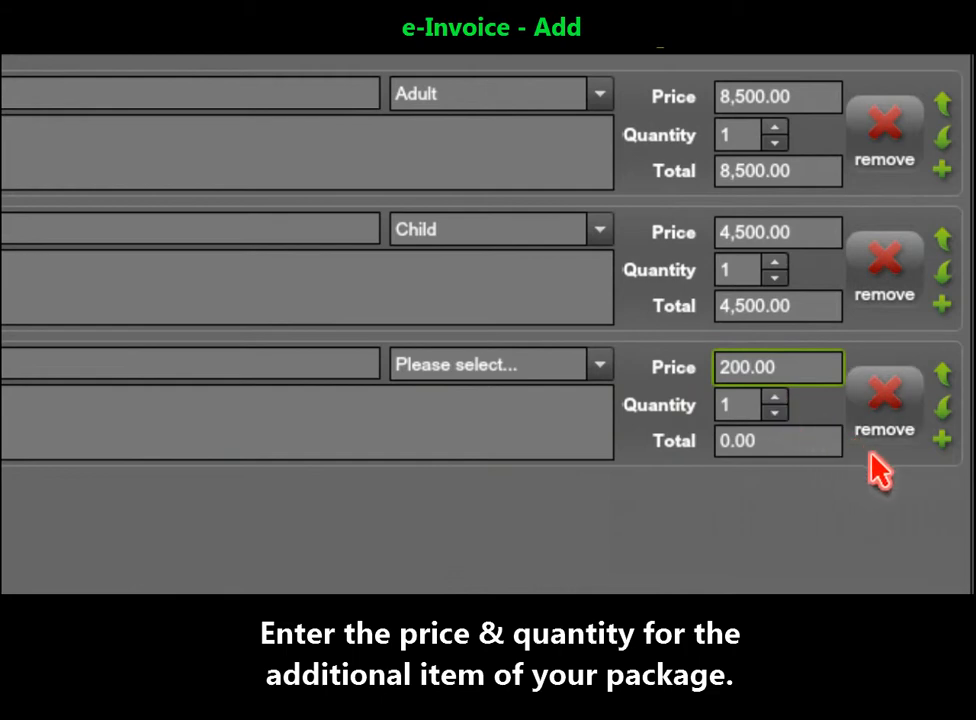
left_click(823, 464)
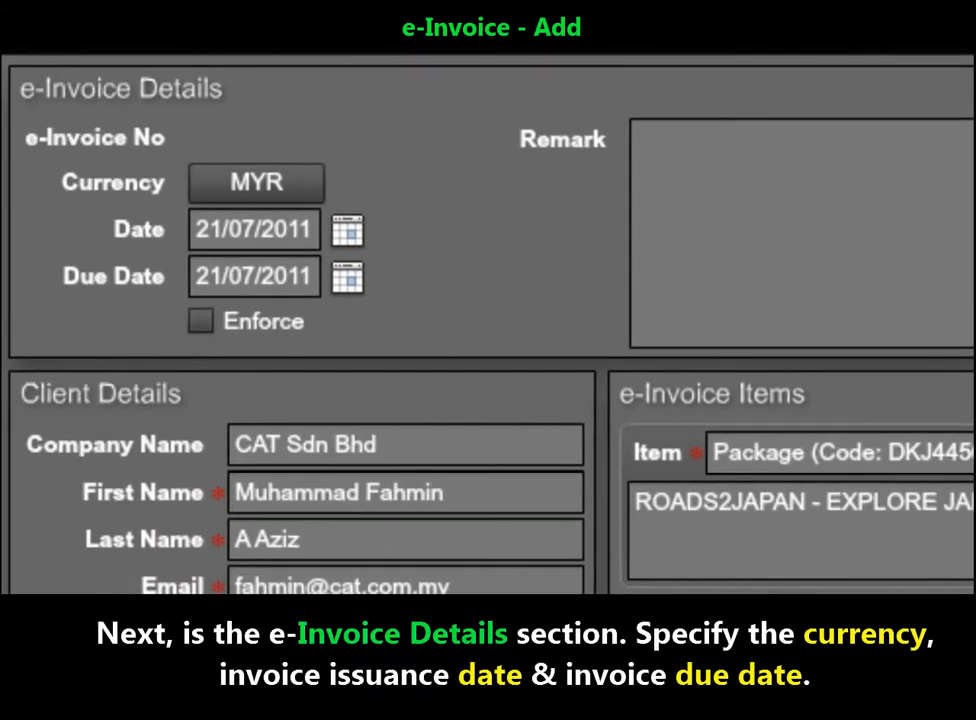
- Convert the e-invoice's currency to USD and confirm the conversion
left_click(316, 186)
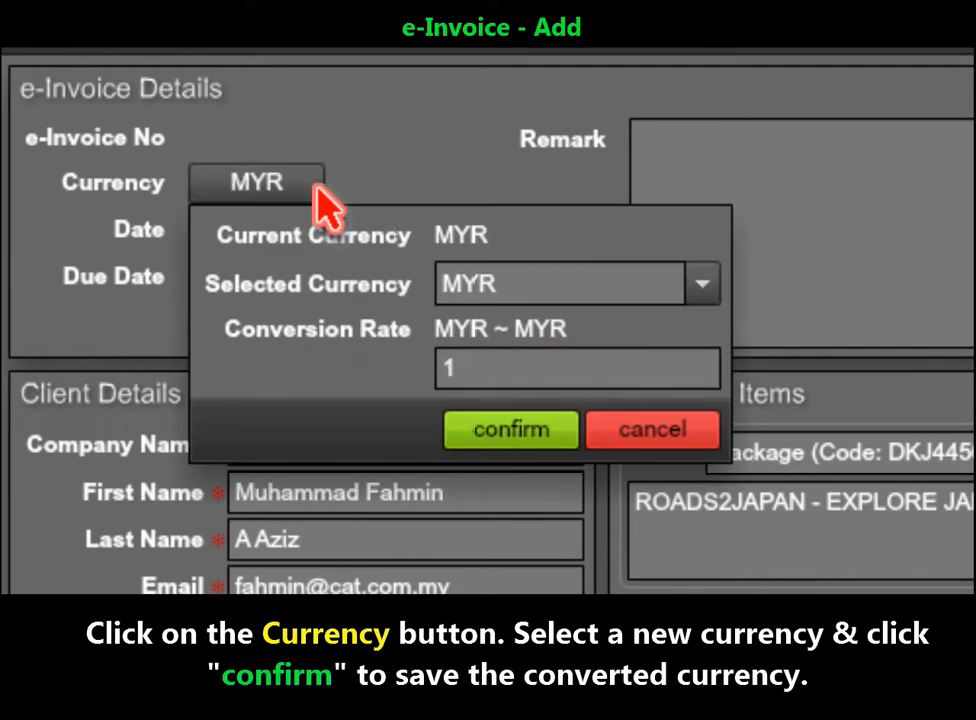
left_click(700, 292)
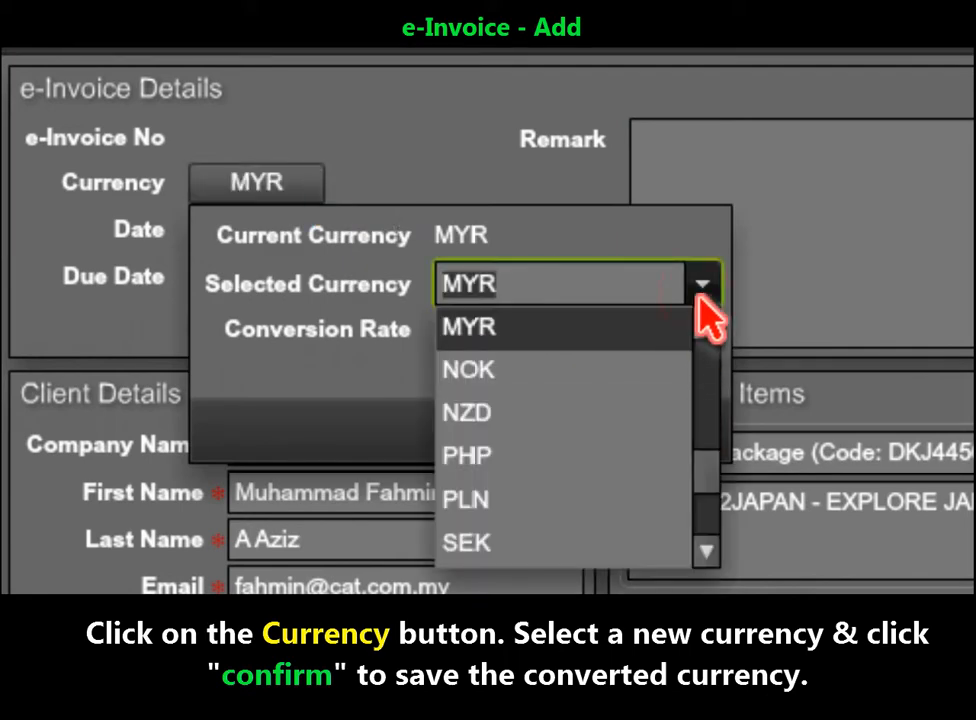
scroll(708, 400, "down", 3)
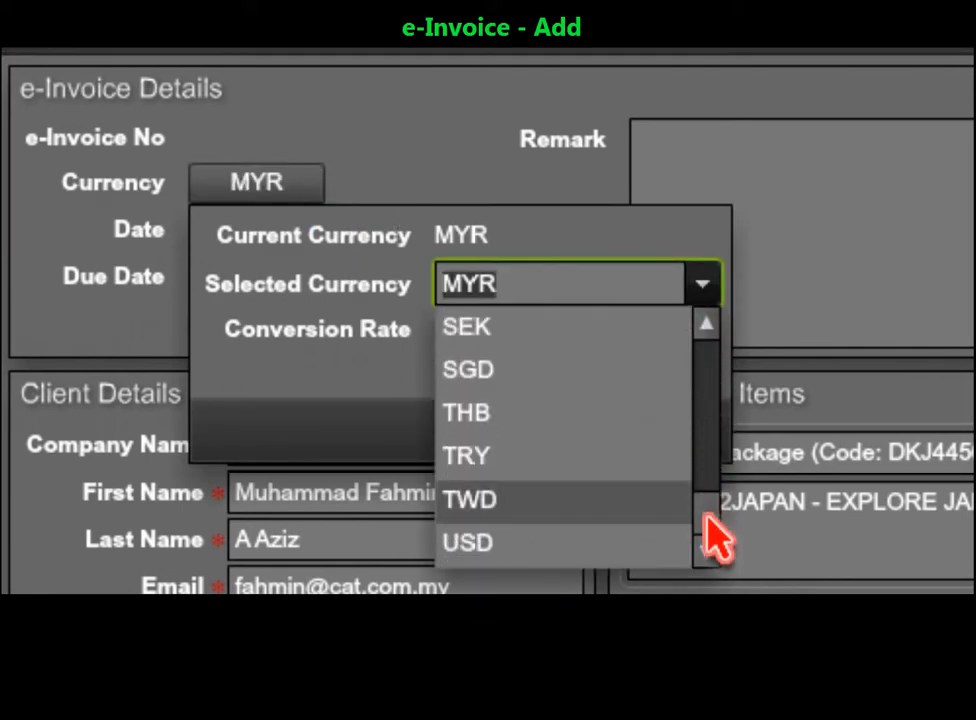
left_click(628, 544)
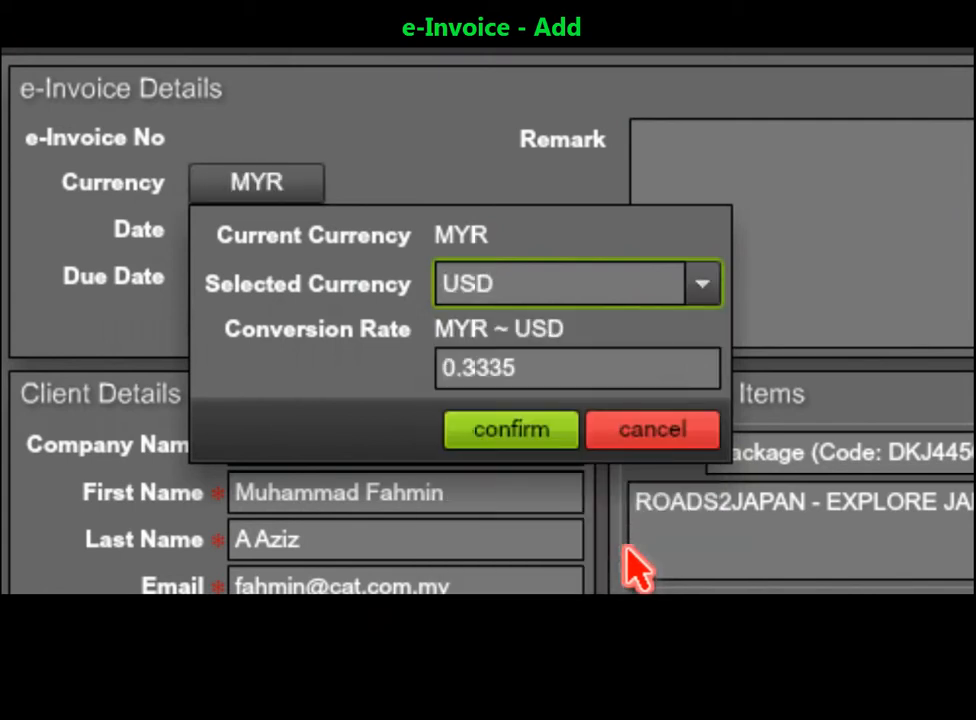
left_click(548, 447)
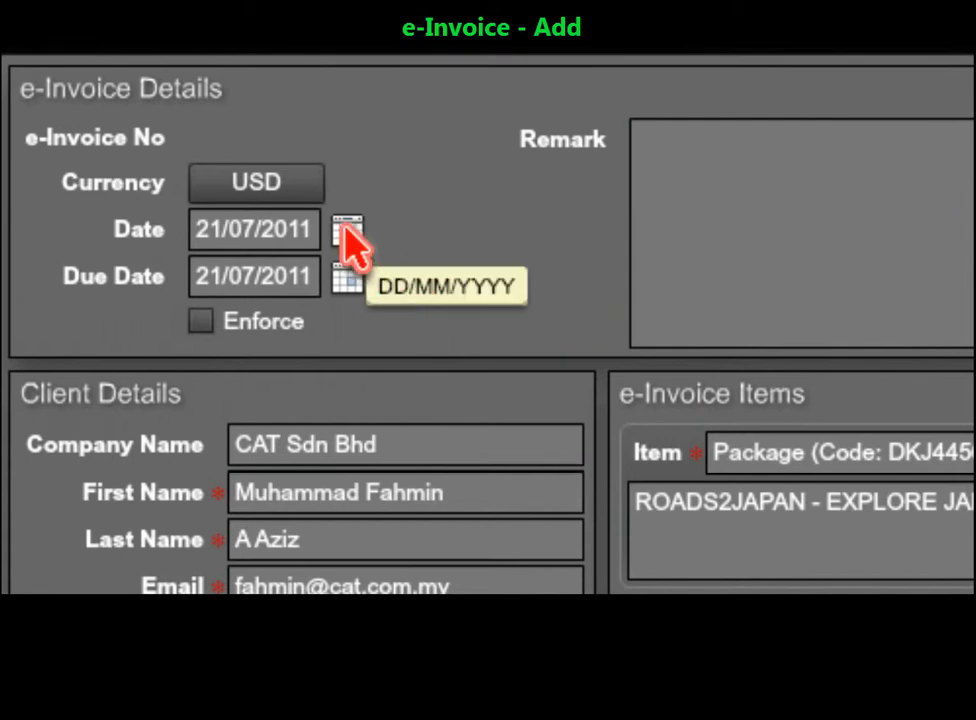
- Check the calendars for the e-invoice's issuance date and due date, leaving both dates as they are
left_click(344, 284)
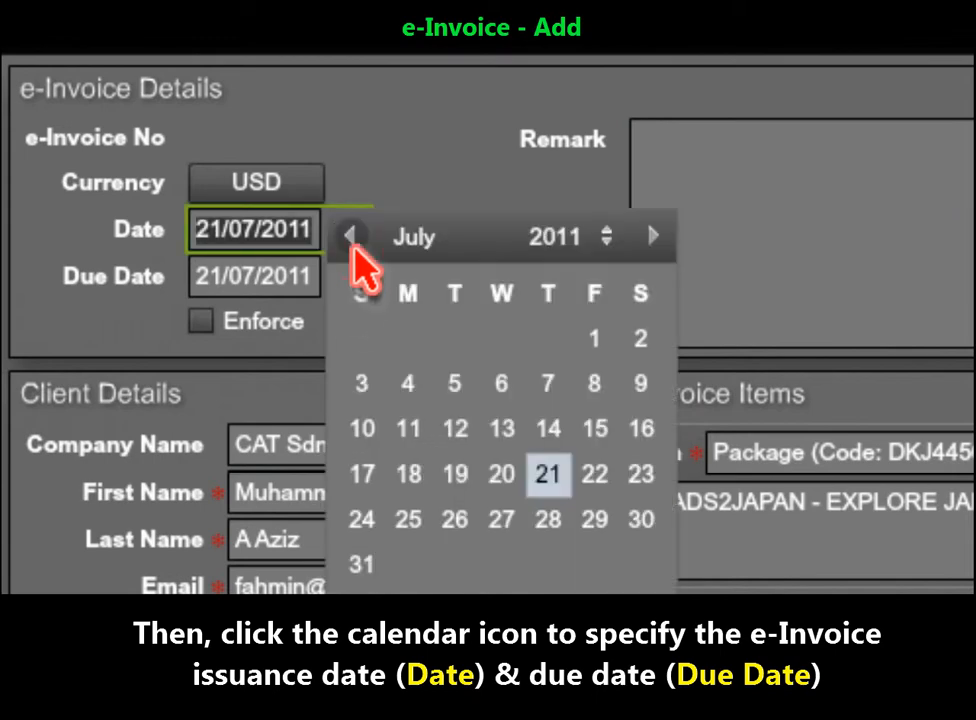
left_click(352, 232)
left_click(354, 276)
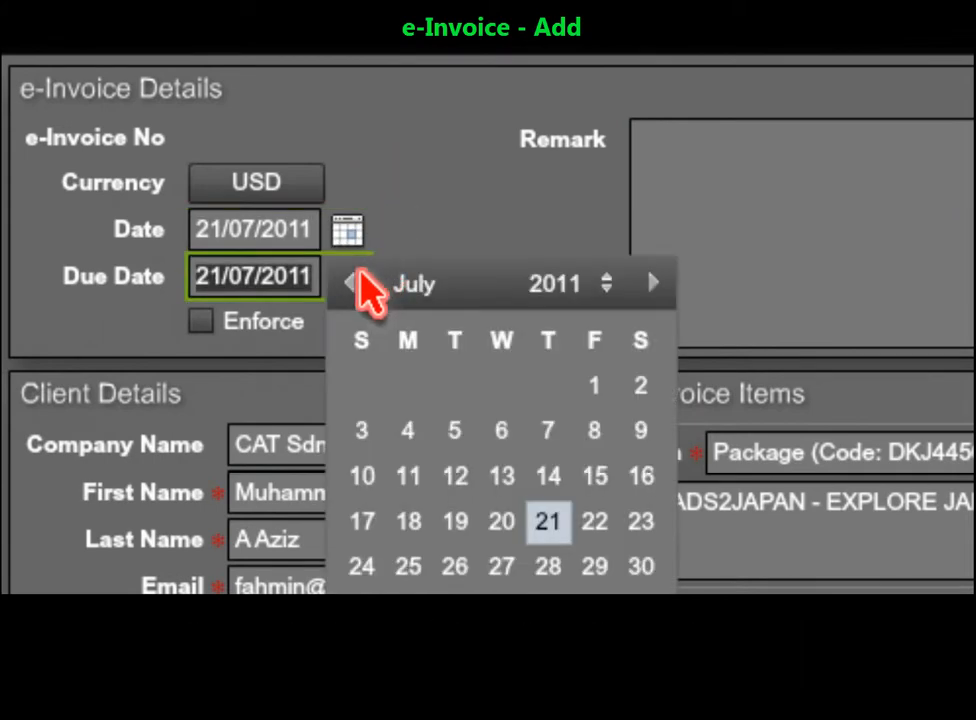
left_click(358, 277)
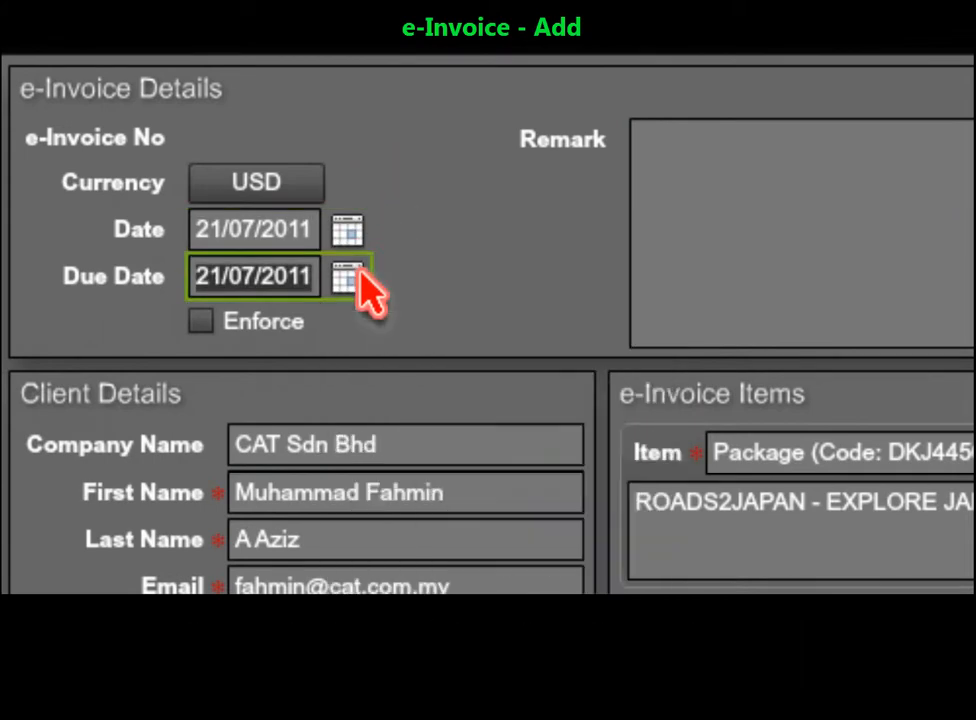
- Enable Enforce for the e-invoice's due date and save the e-invoice
left_click(214, 325)
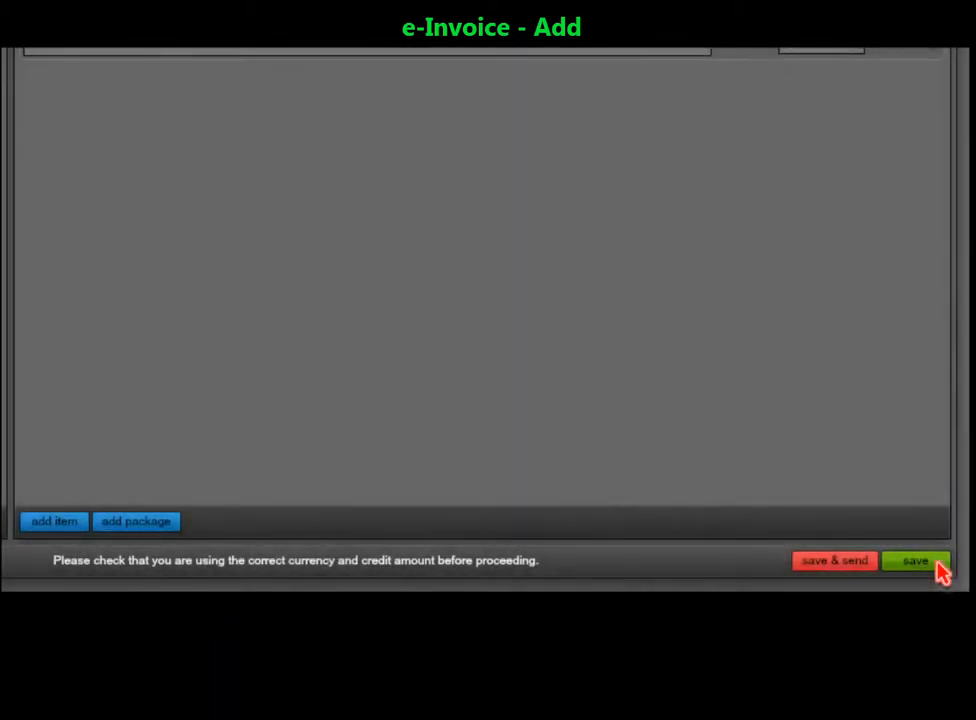
left_click(939, 566)
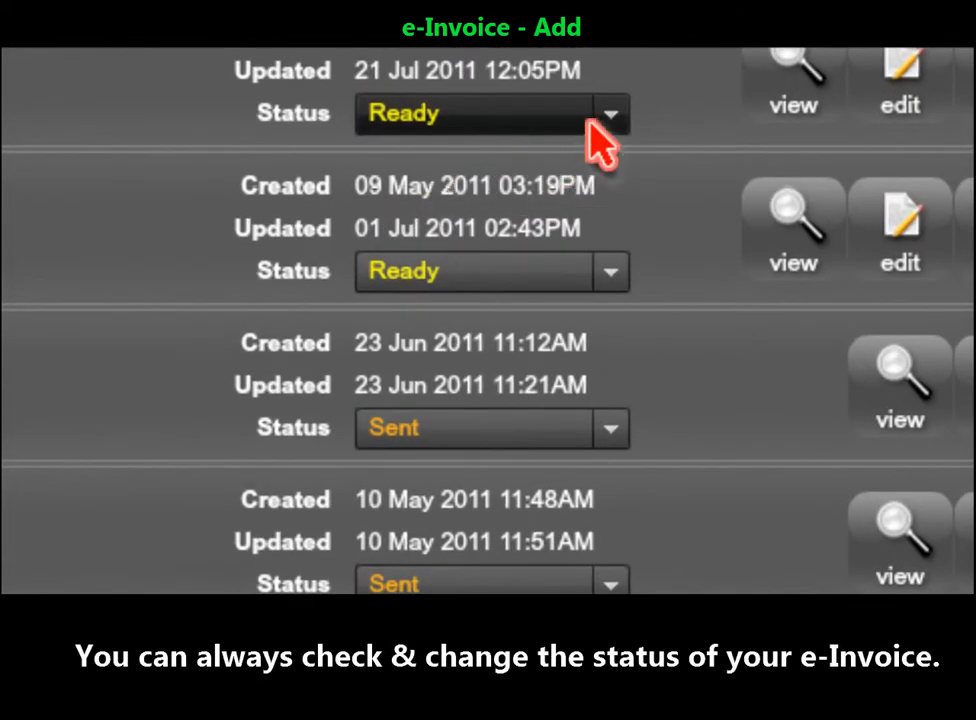
- Change the new e-invoice's status to Sent and confirm the change
left_click(619, 122)
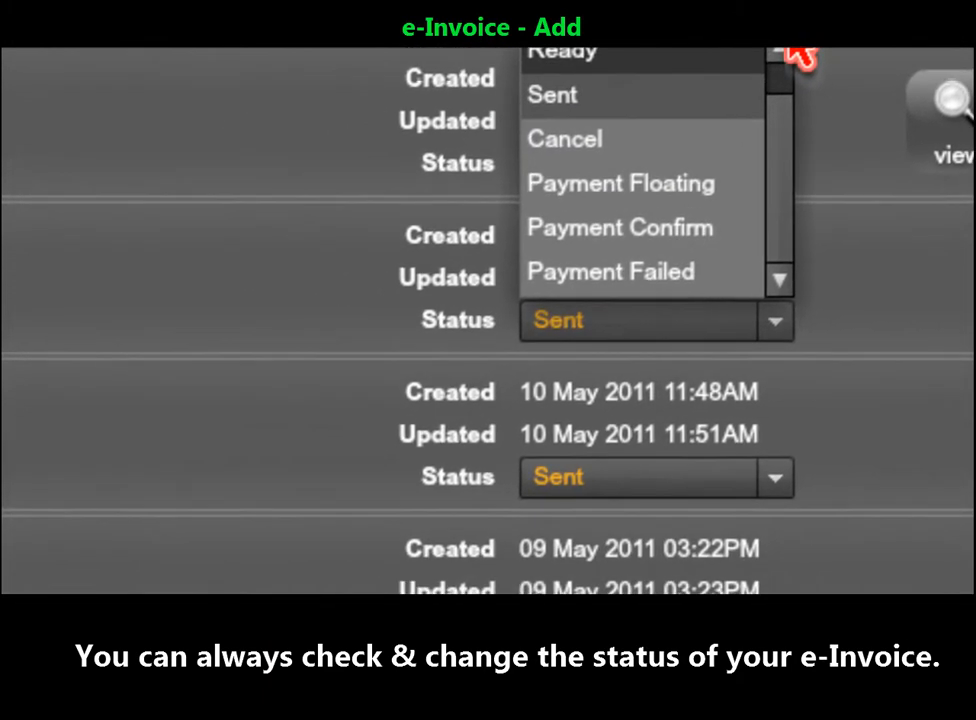
left_click(388, 202)
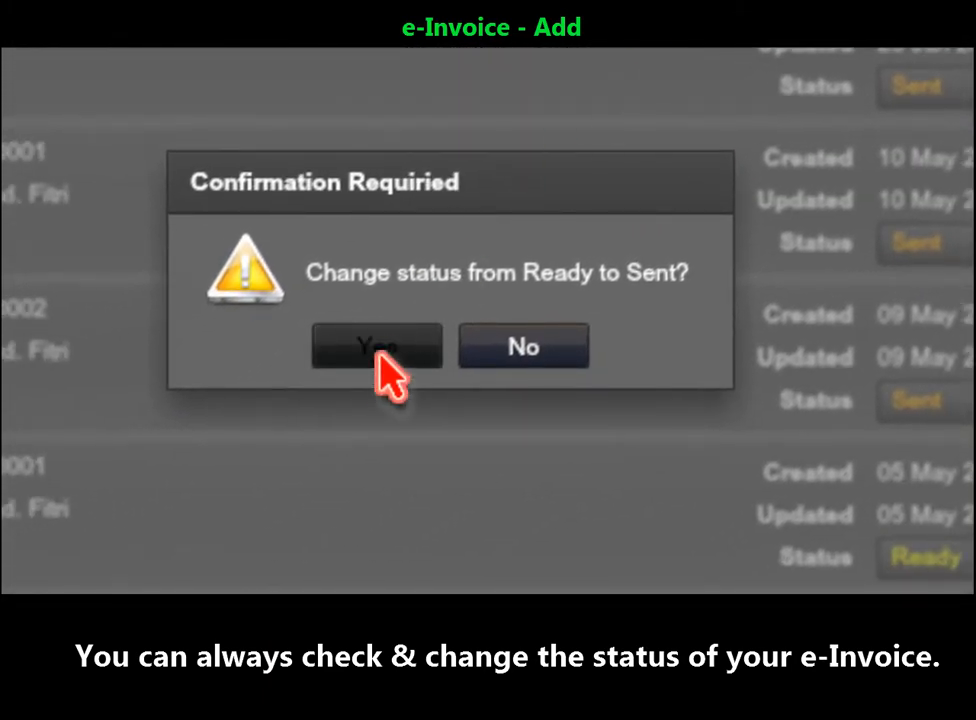
left_click(424, 356)
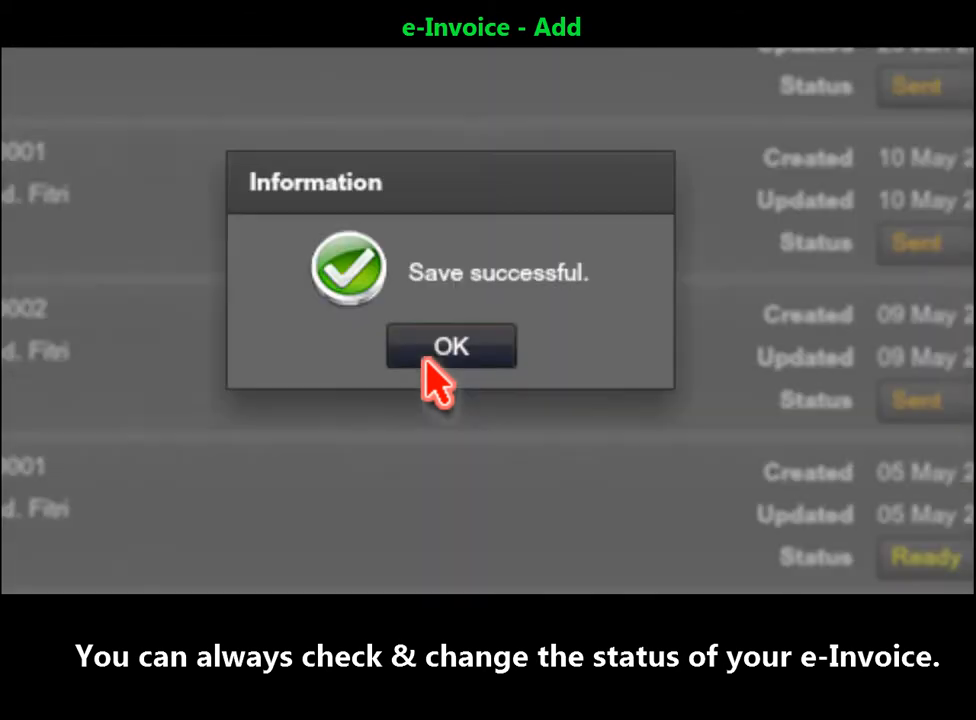
left_click(440, 350)
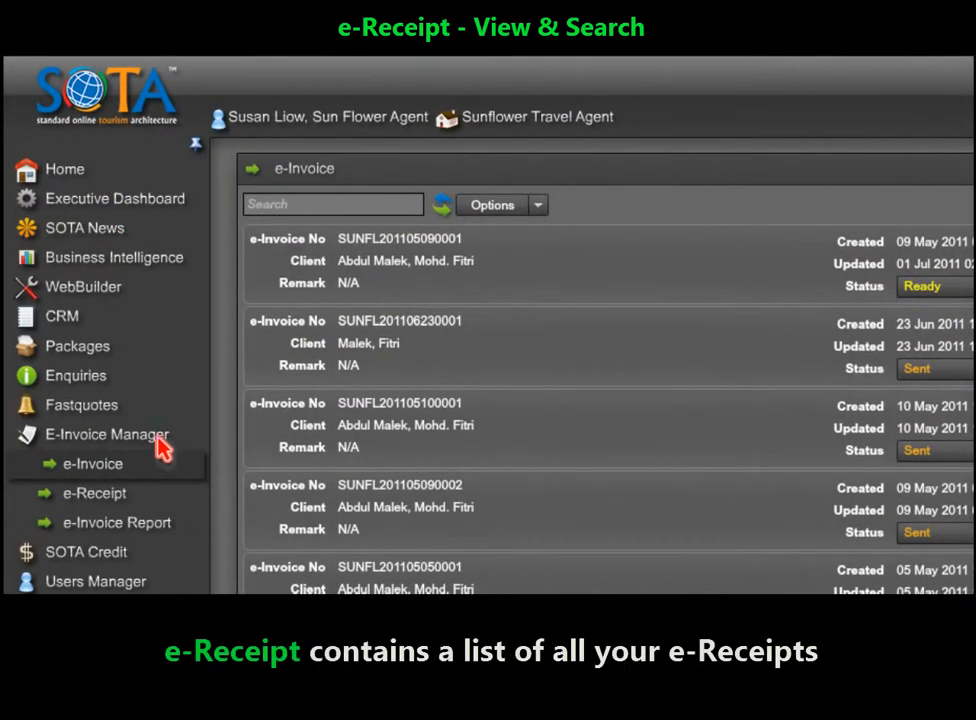
- Open the e-receipt list and look through its sorting options
left_click(171, 504)
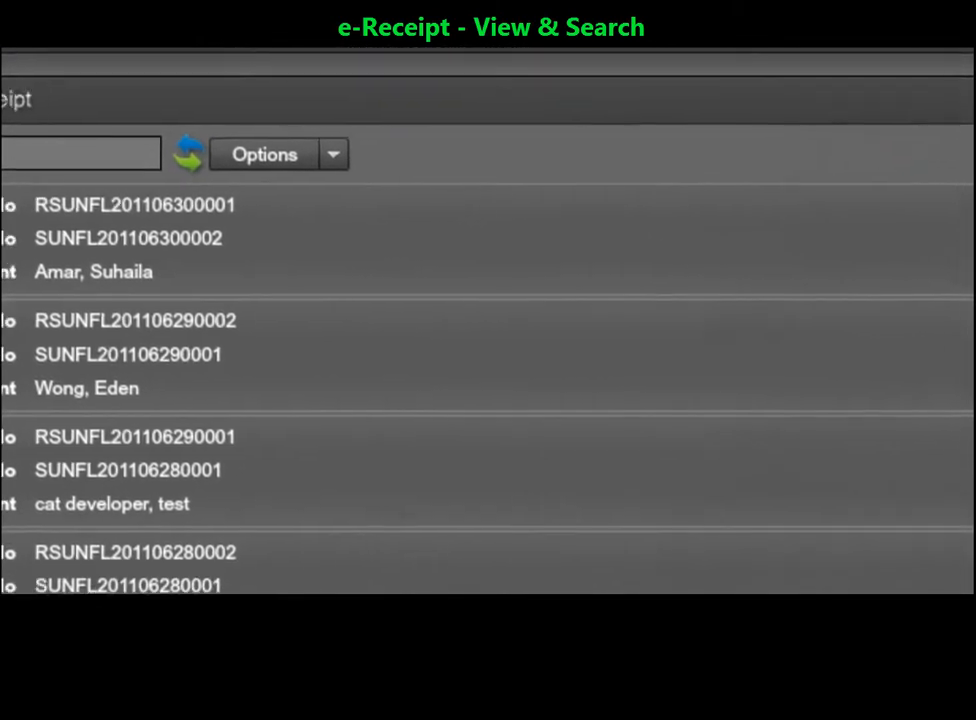
left_click(224, 114)
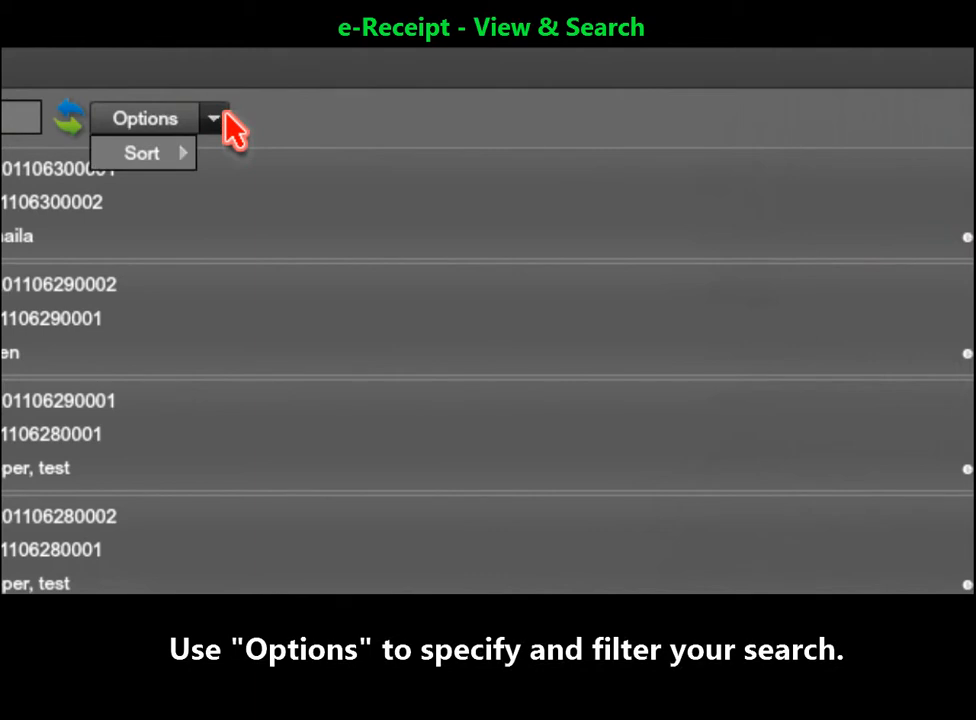
mouse_move(159, 179)
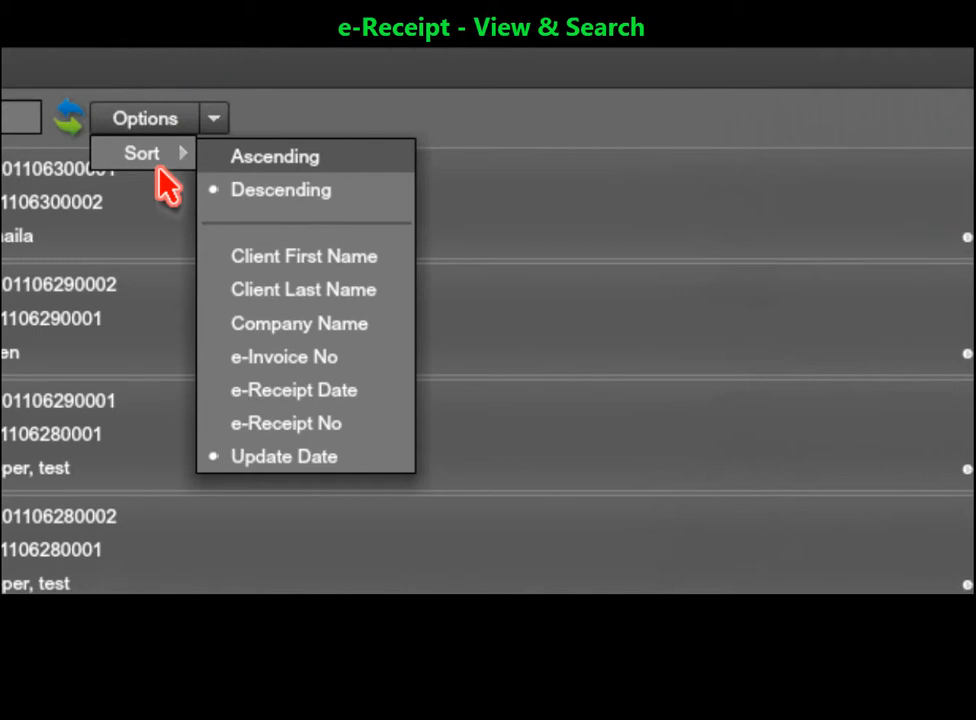
left_click(159, 172)
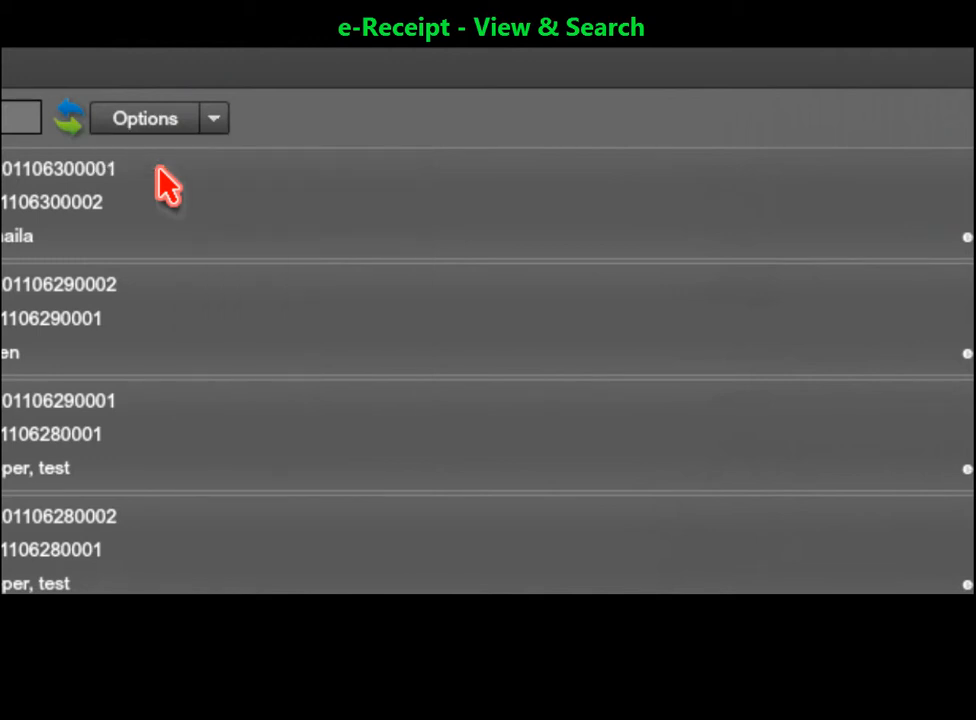
left_click(925, 212)
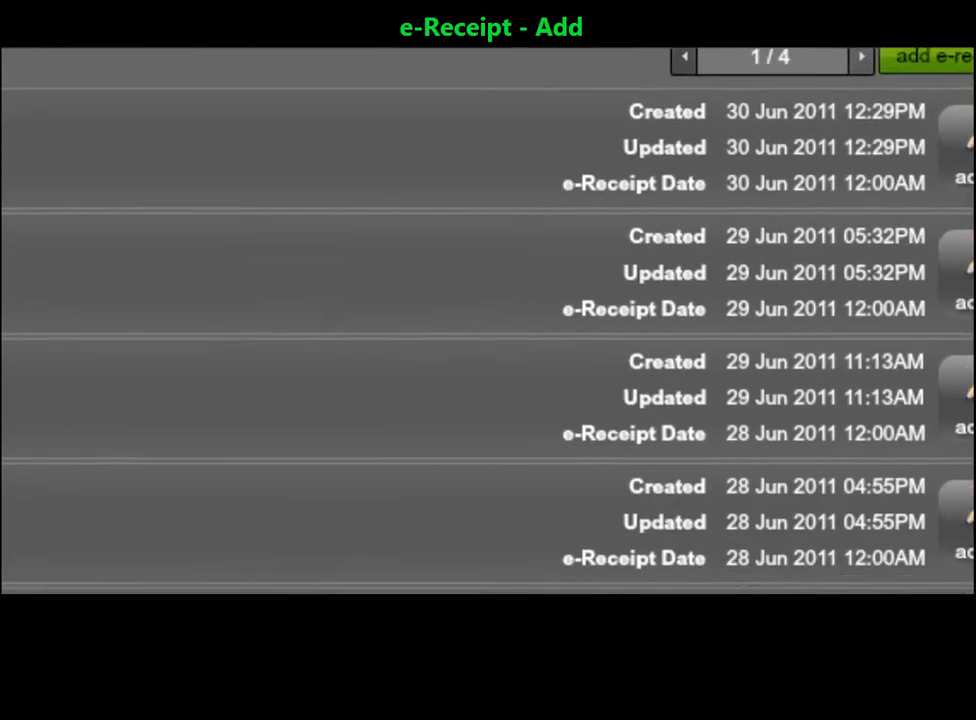
- Start a new e-receipt based on the existing e-invoice created on 21 Jul 2011
left_click(945, 110)
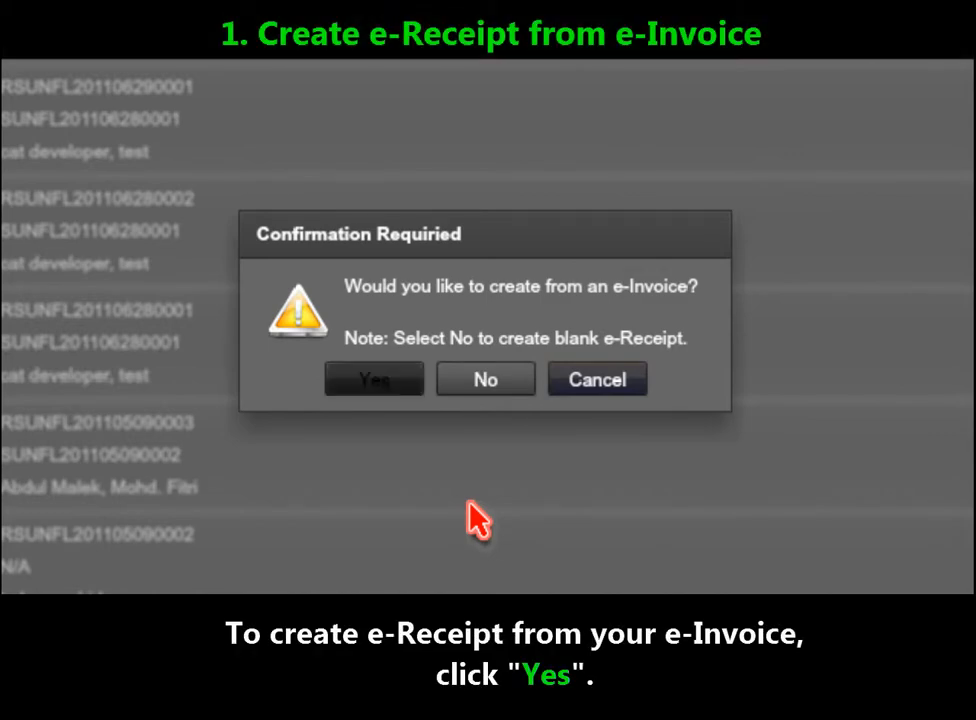
left_click(410, 390)
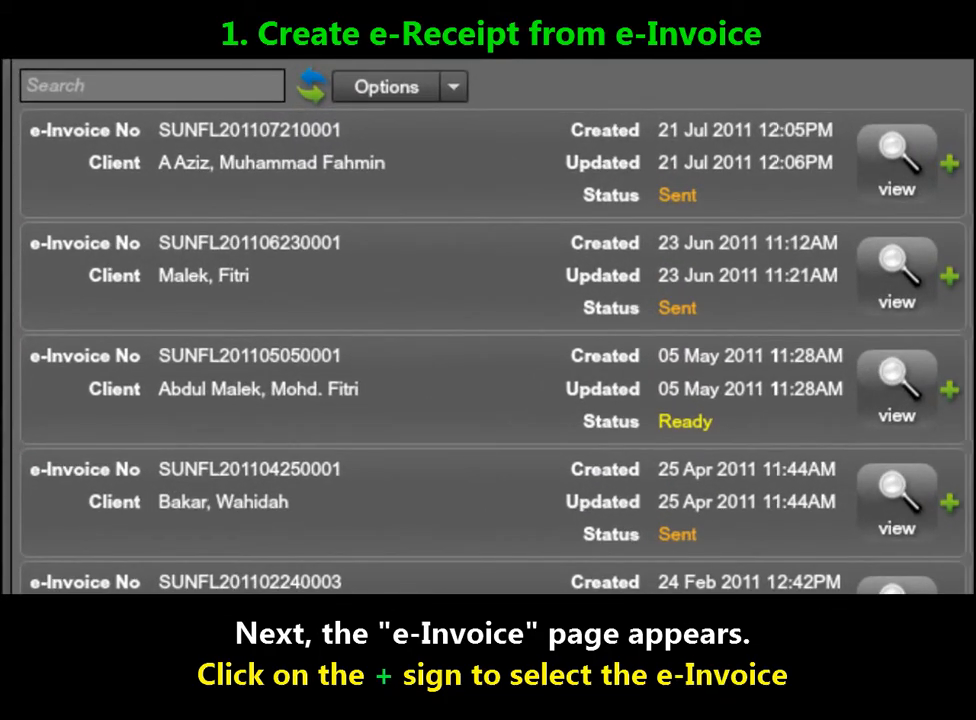
left_click(950, 165)
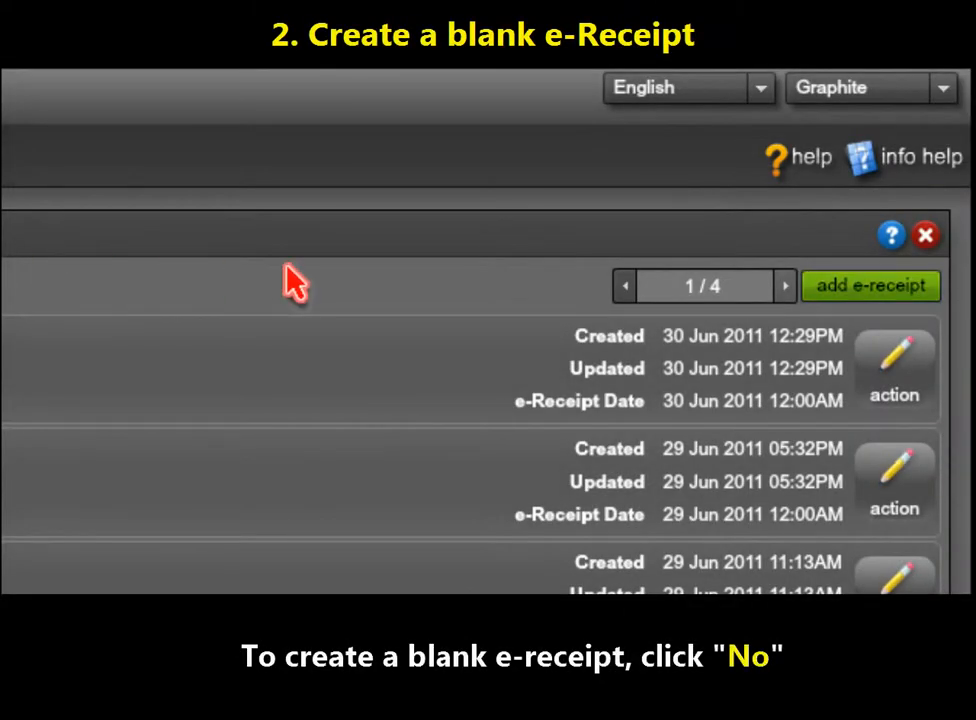
- Start a new blank e-receipt that is not based on an e-invoice
left_click(858, 289)
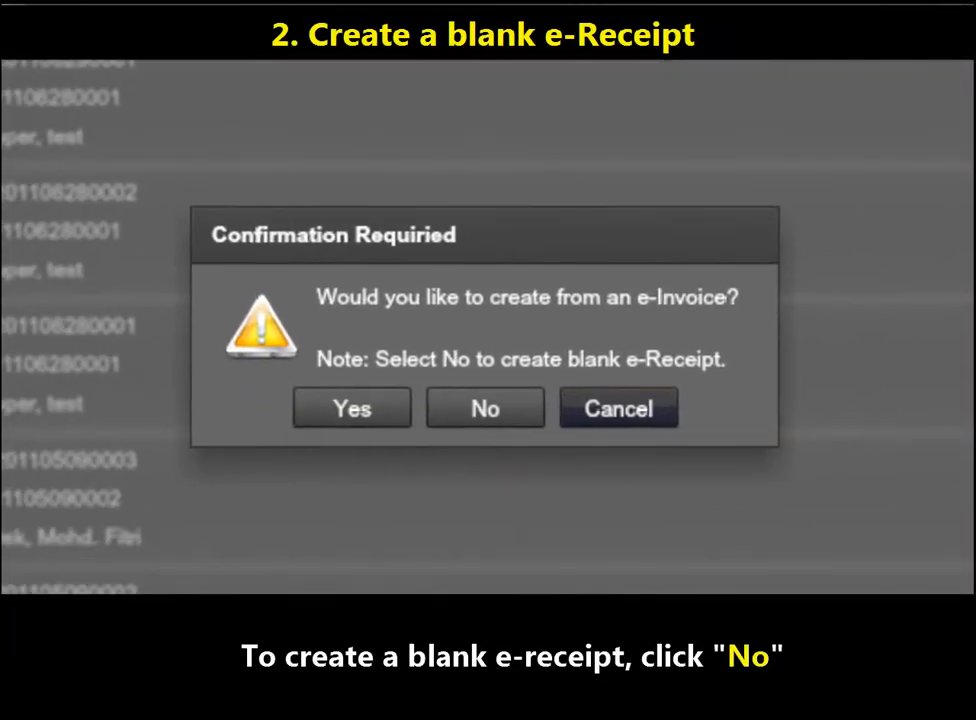
left_click(540, 404)
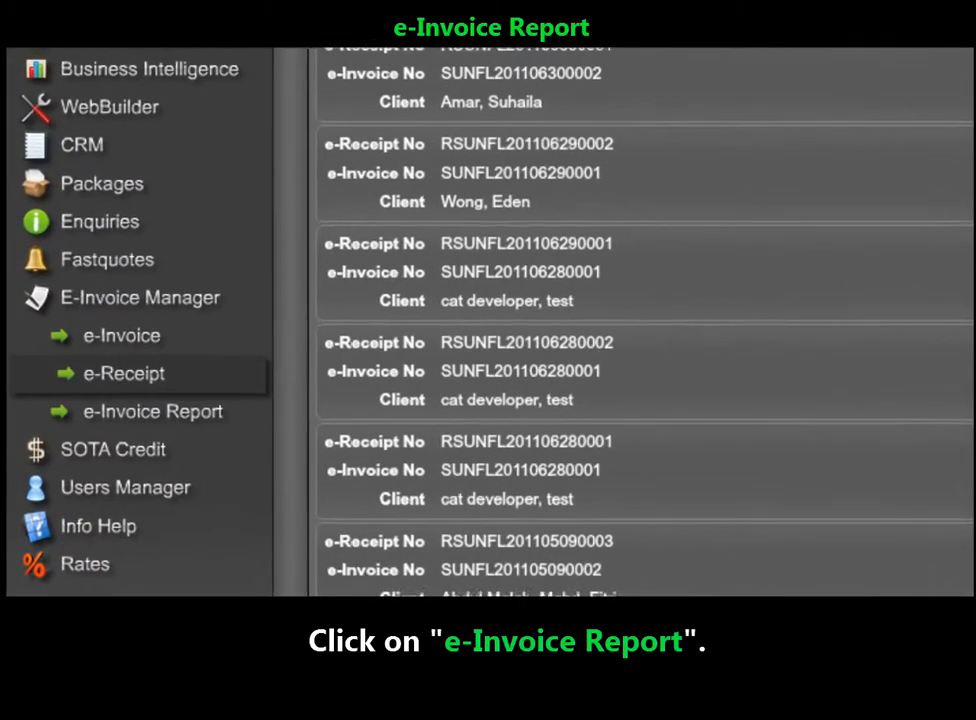
- Open the e-invoice report and check the calendars for its From and To dates
left_click(241, 412)
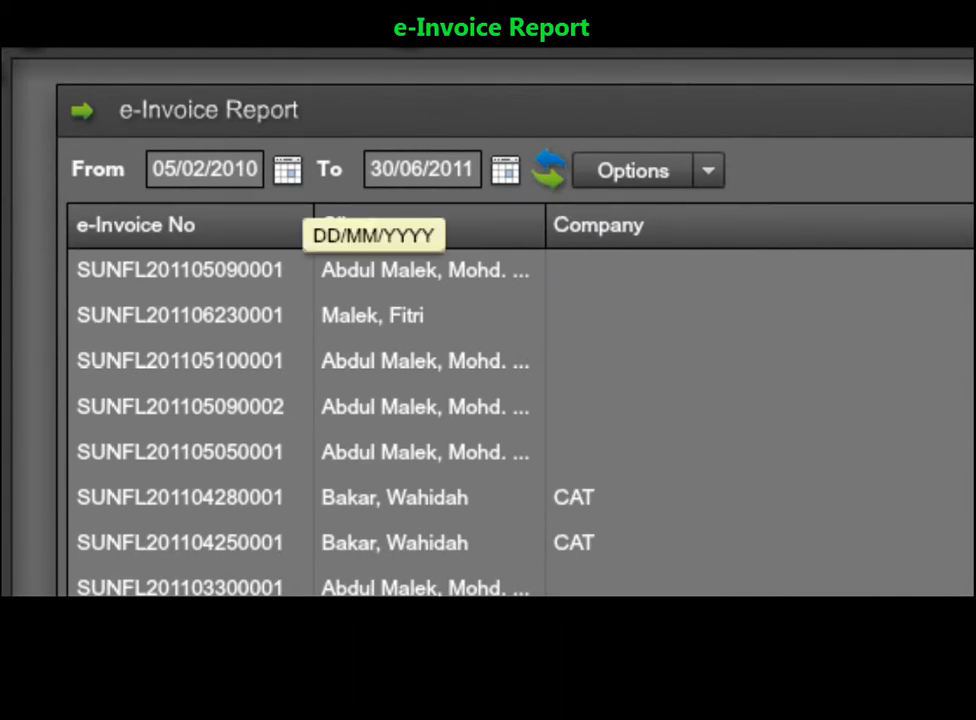
left_click(288, 174)
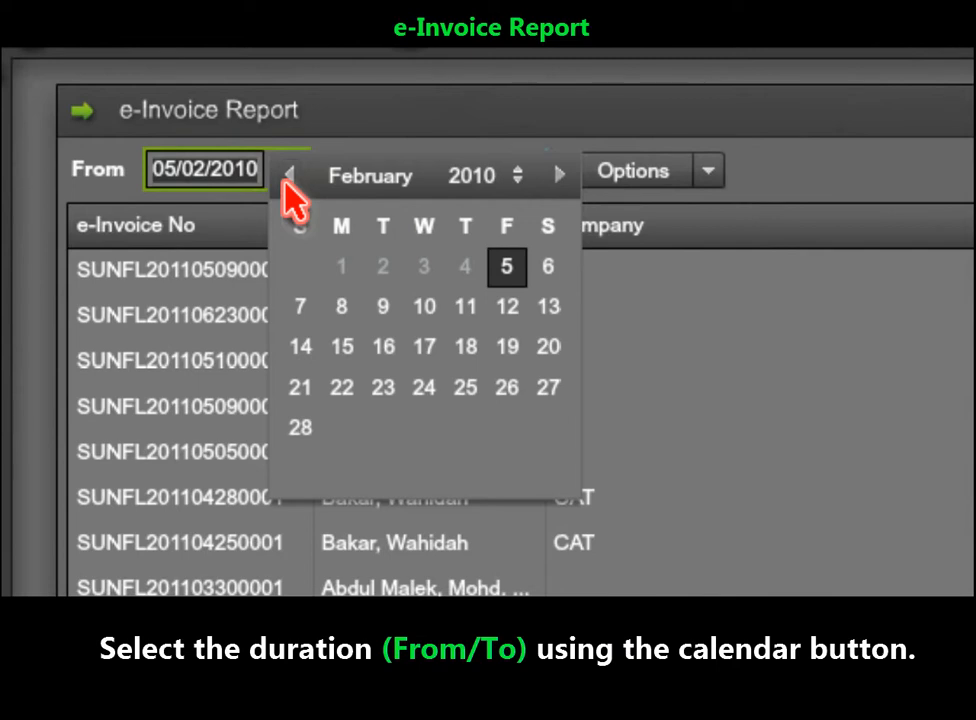
left_click(287, 172)
left_click(507, 170)
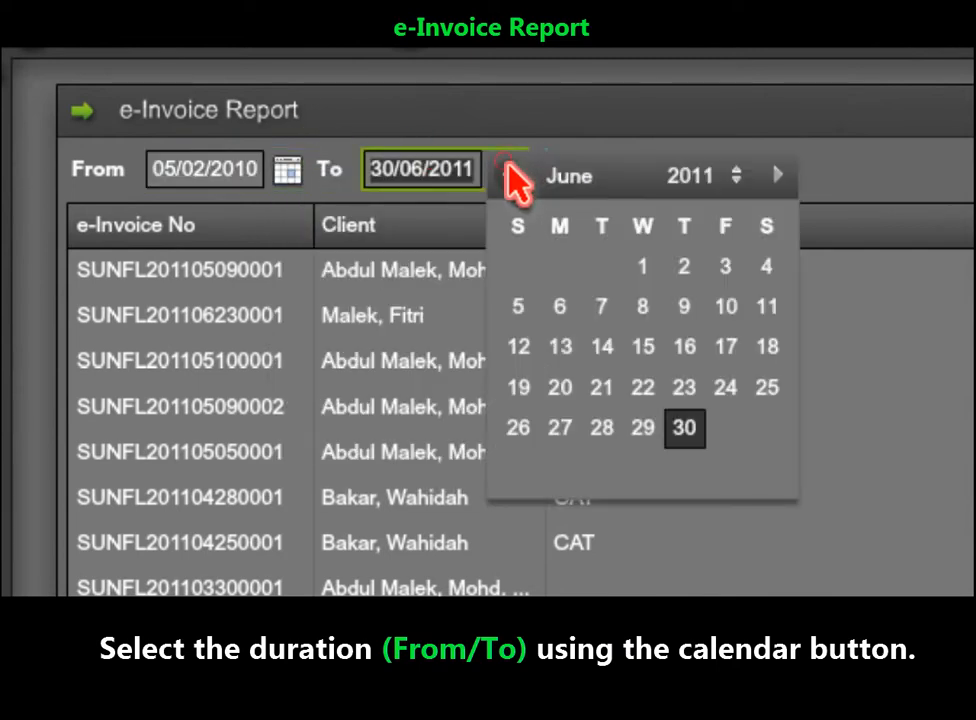
left_click(506, 168)
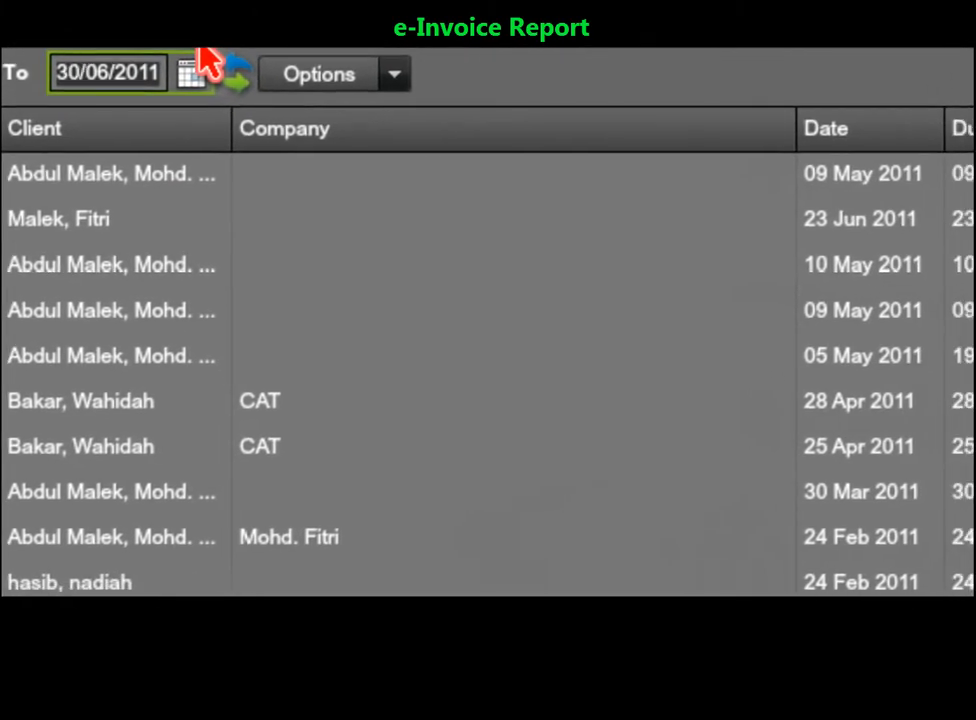
- Export the e-invoice report to CSV
left_click(421, 84)
mouse_move(439, 126)
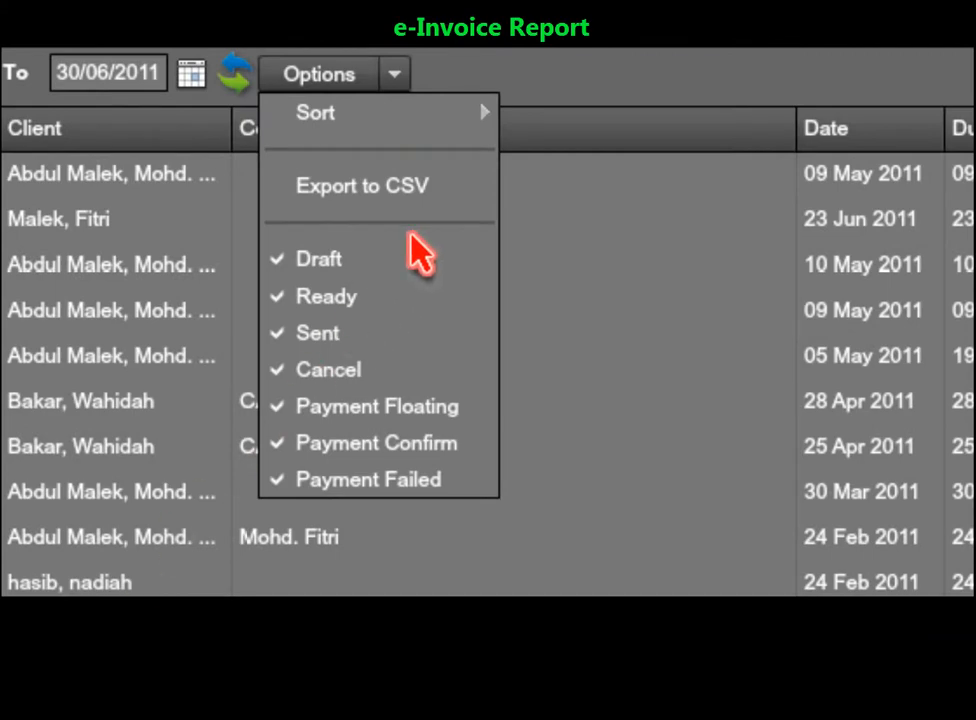
left_click(458, 198)
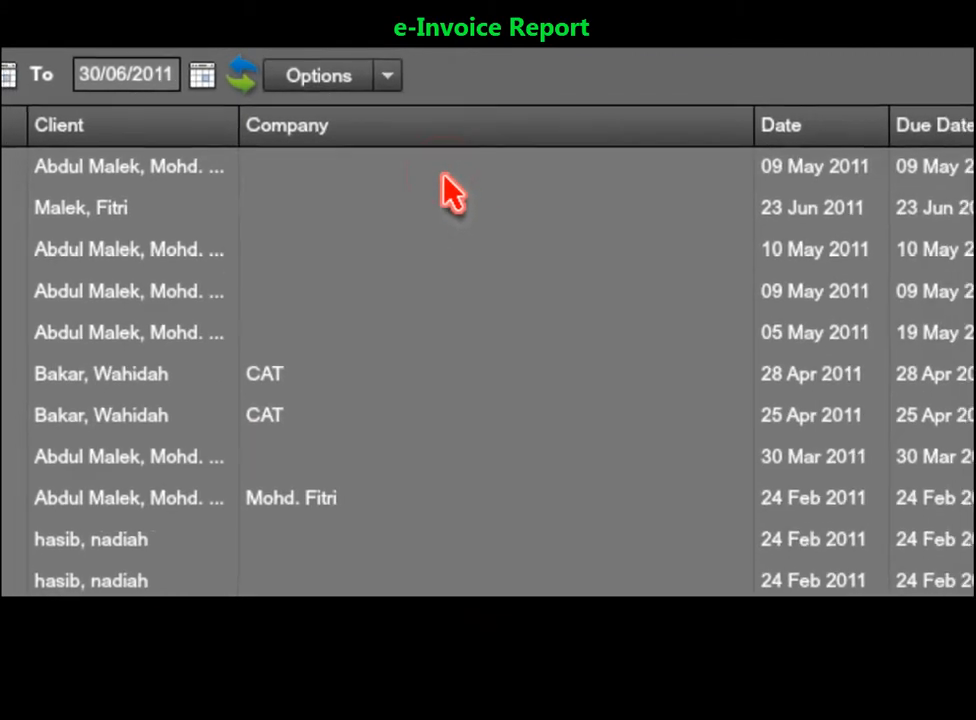